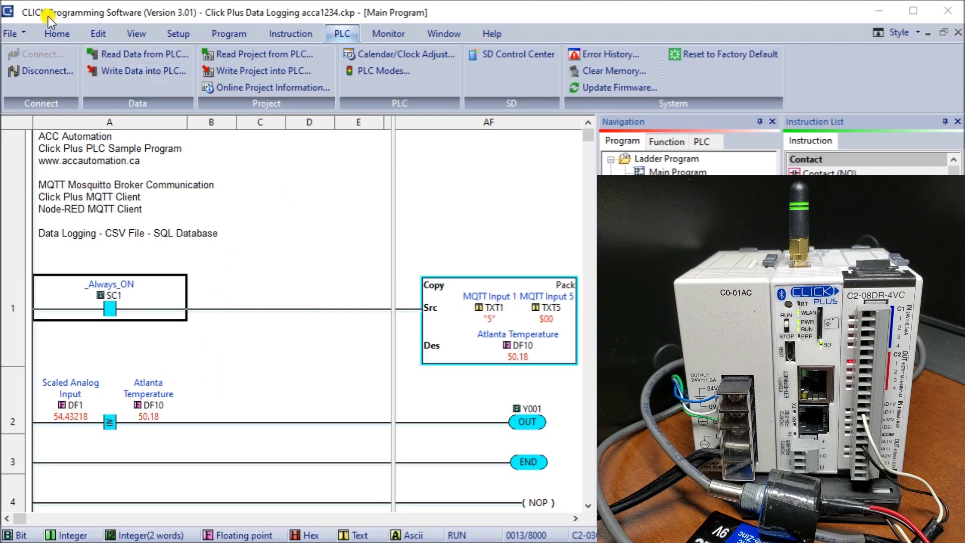
Open Data Logging Setup from the Function list and inspect its SC8 log trigger for DF1 and DF10
click(55, 34)
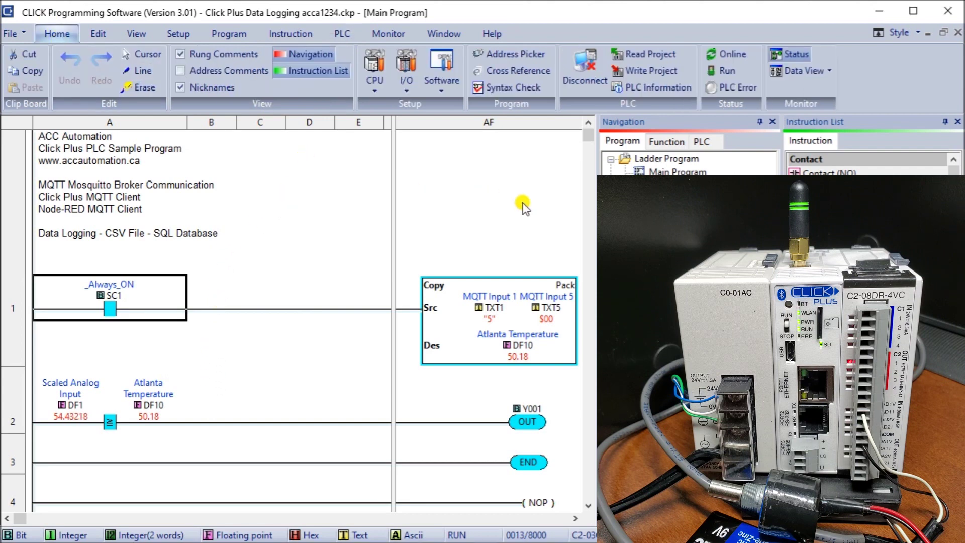
click(668, 142)
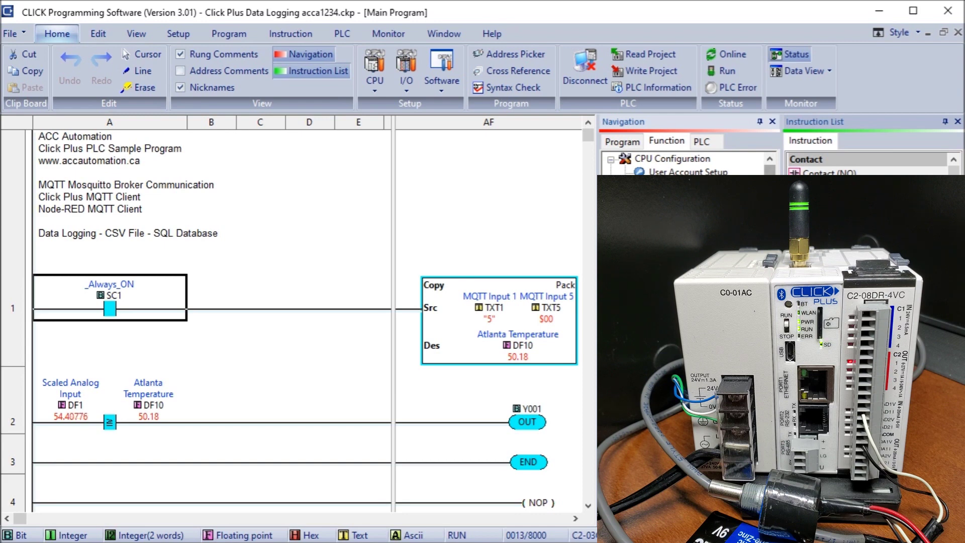
scroll(683, 166, down, 2)
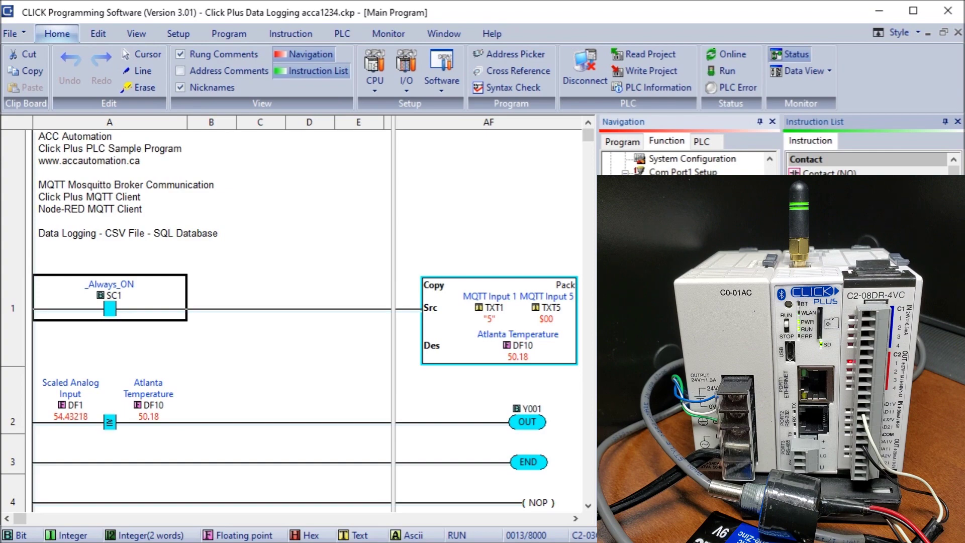
double_click(679, 198)
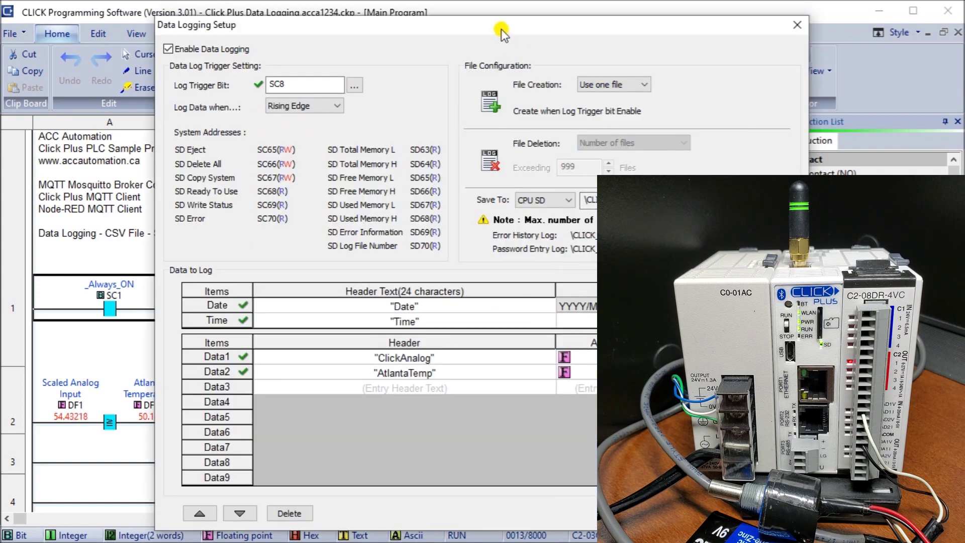
drag(501, 29, 371, 17)
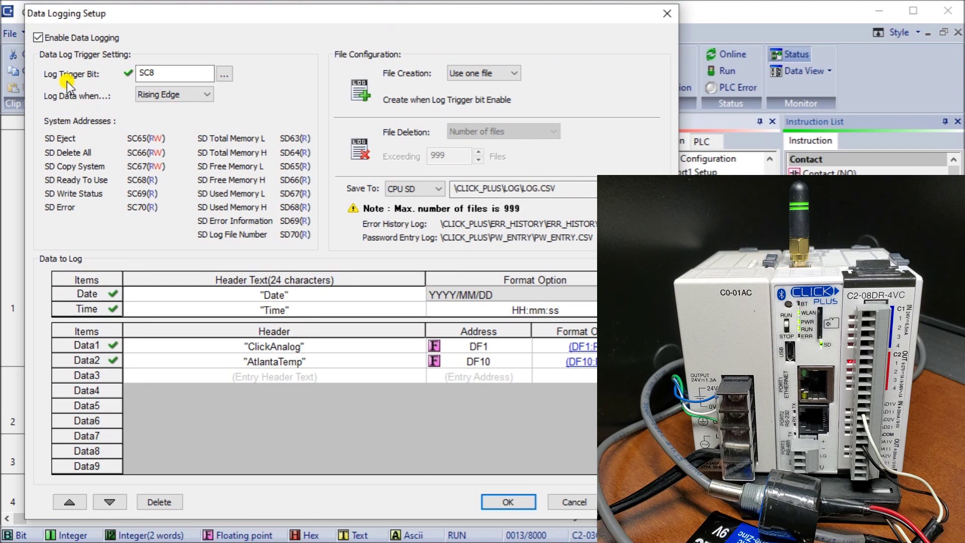
click(161, 74)
click(547, 295)
click(583, 347)
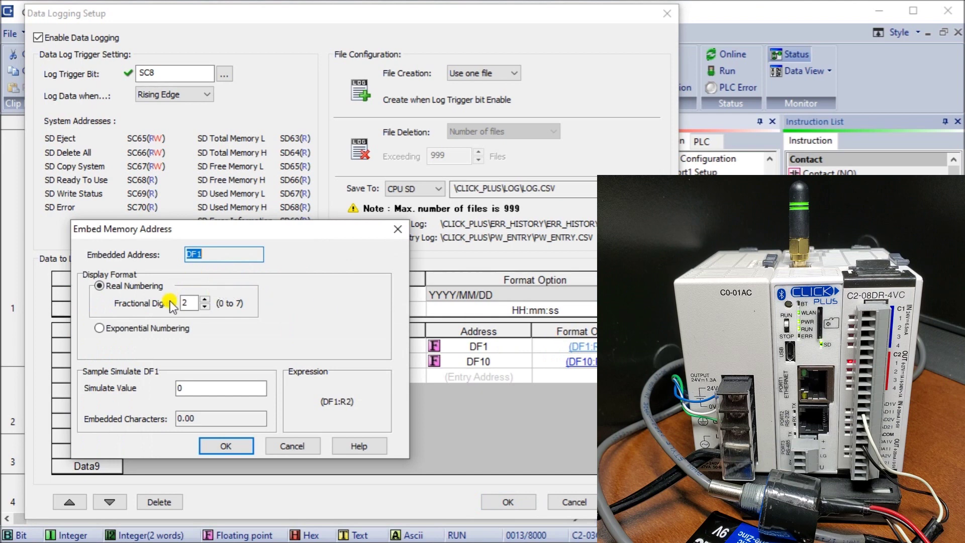
click(301, 445)
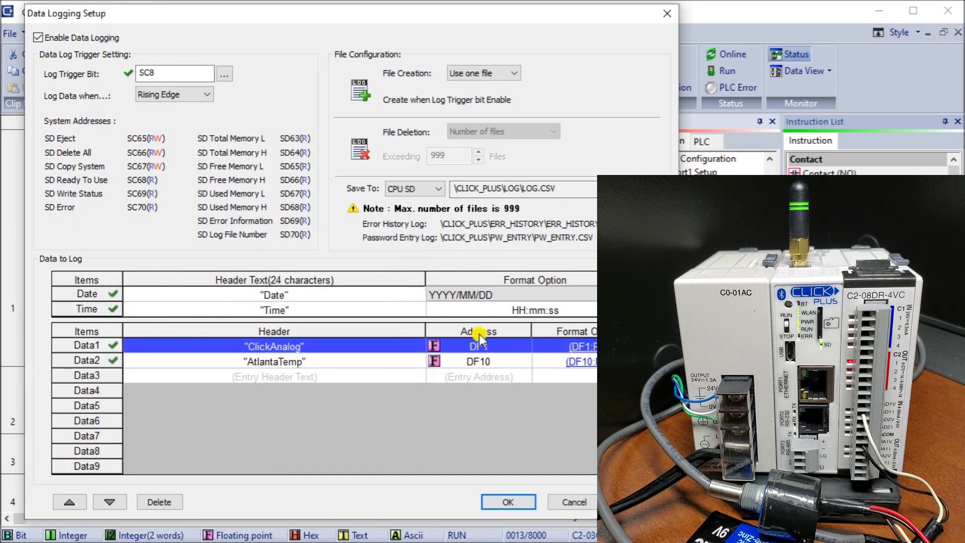
double_click(249, 361)
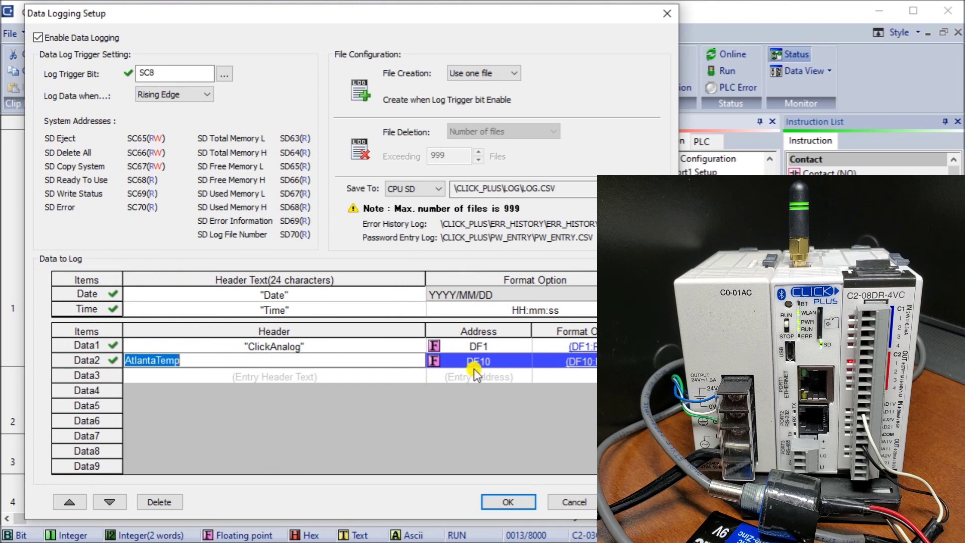
click(576, 361)
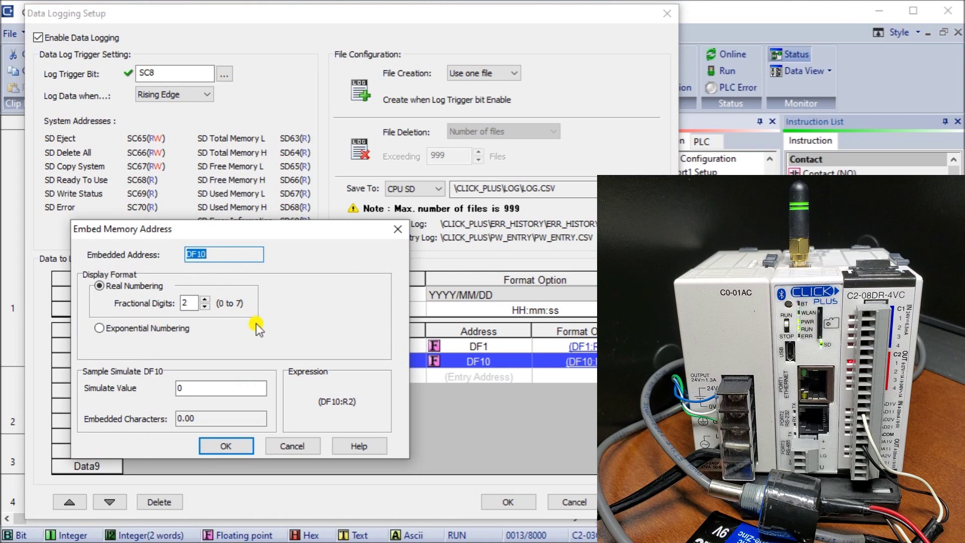
click(302, 447)
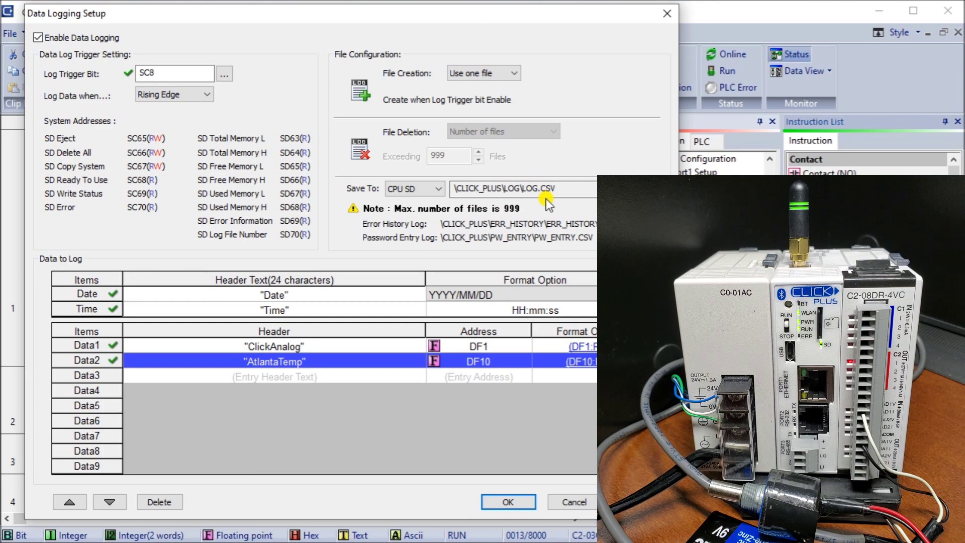
click(508, 503)
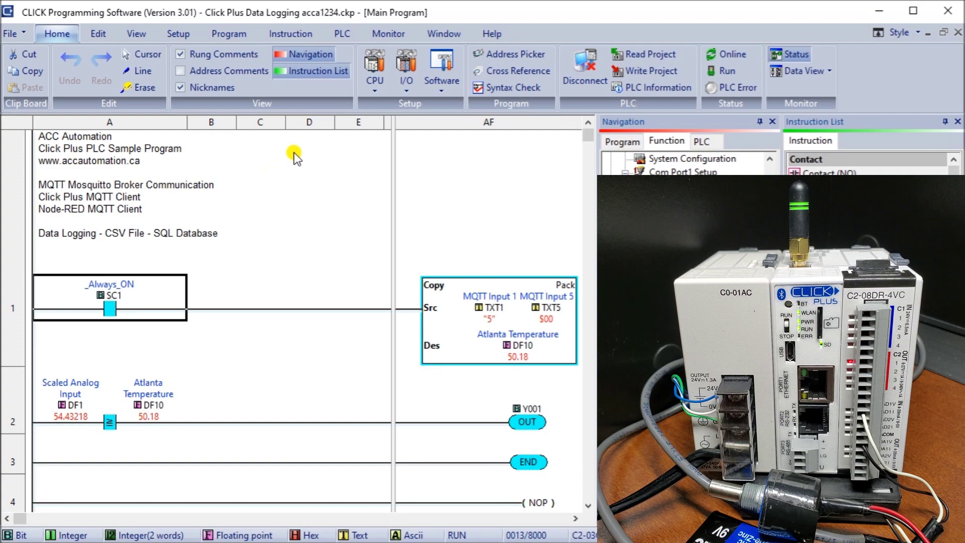
Open DataView1 and turn on SC65 _SD_Eject to eject the PLC's SD card
click(788, 71)
click(794, 108)
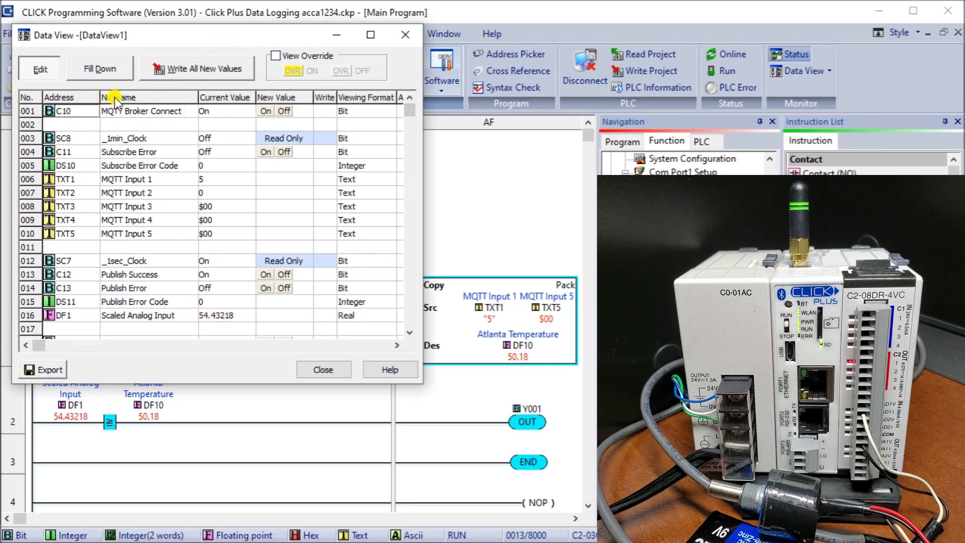
drag(409, 128, 411, 139)
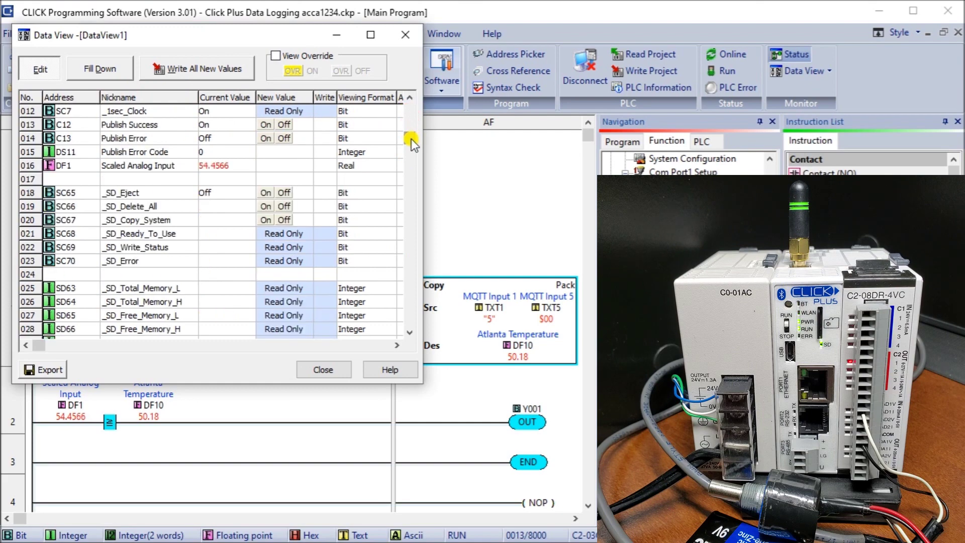
click(410, 332)
click(410, 332)
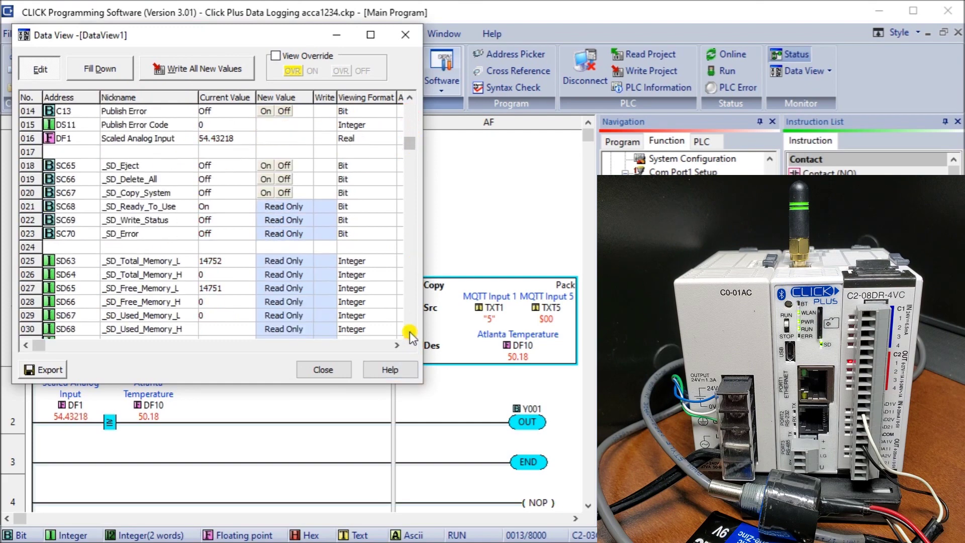
click(410, 332)
click(410, 332)
click(409, 333)
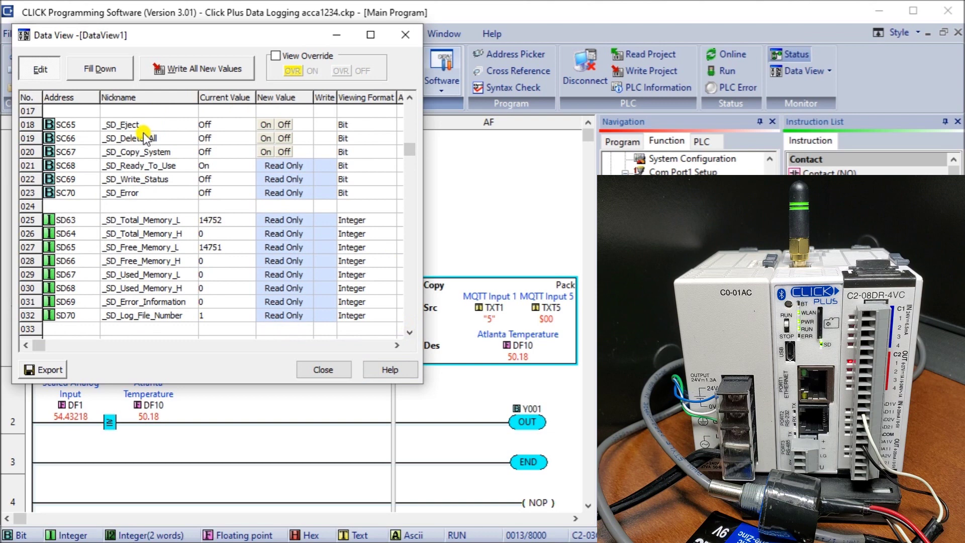
click(264, 125)
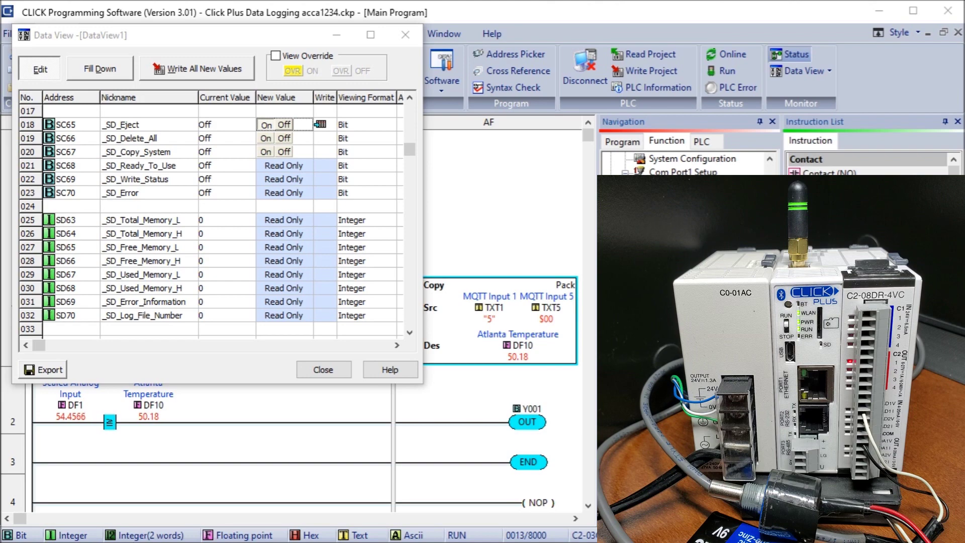
Review the date, time, ClickAnalog and AtlantaTemp rows in log.csv, then minimize the spreadsheet
key(alt+Tab)
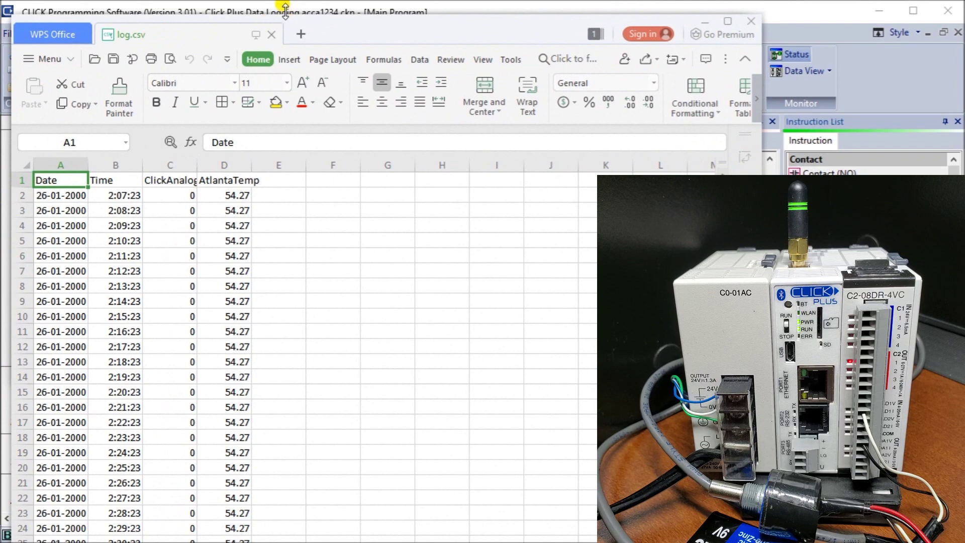
drag(285, 15, 286, 216)
drag(334, 242, 346, 23)
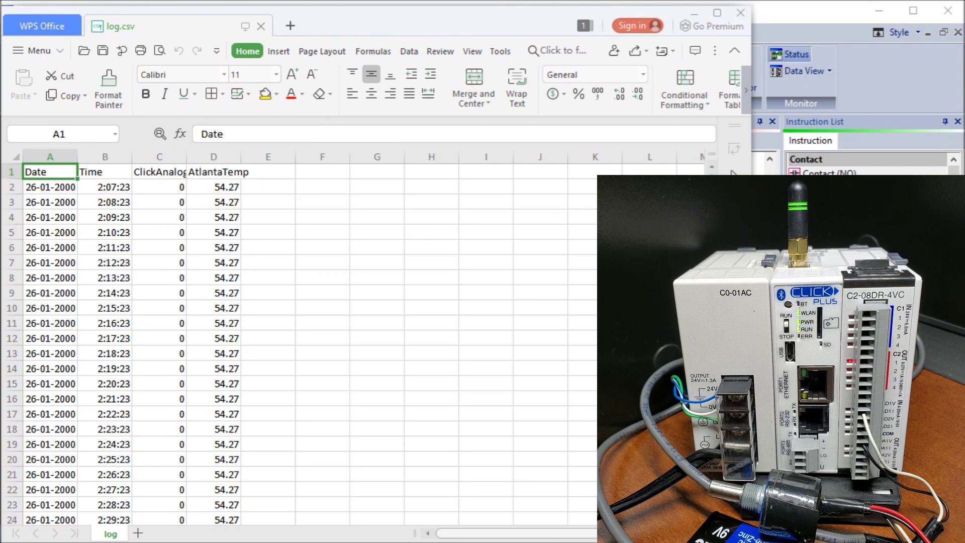
scroll(151, 347, down, 9)
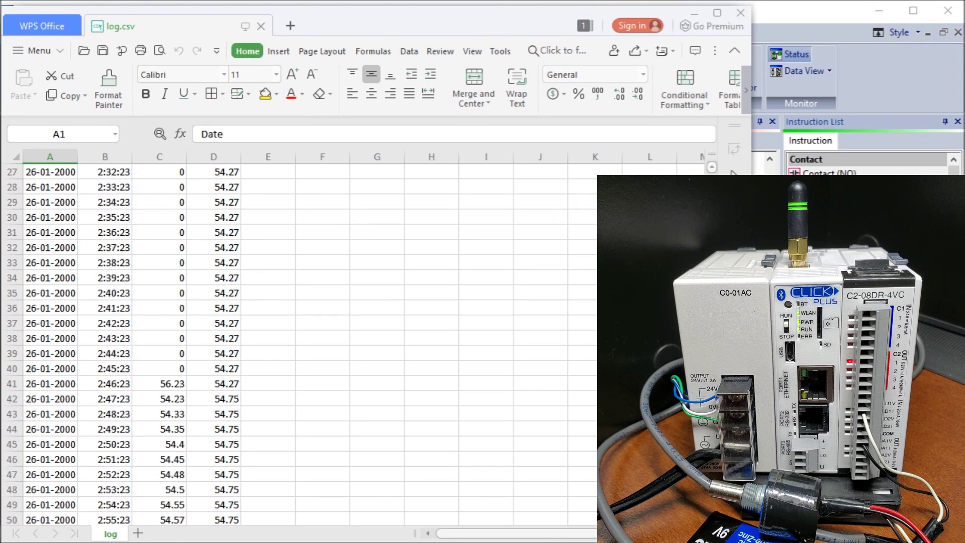
scroll(151, 347, down, 10)
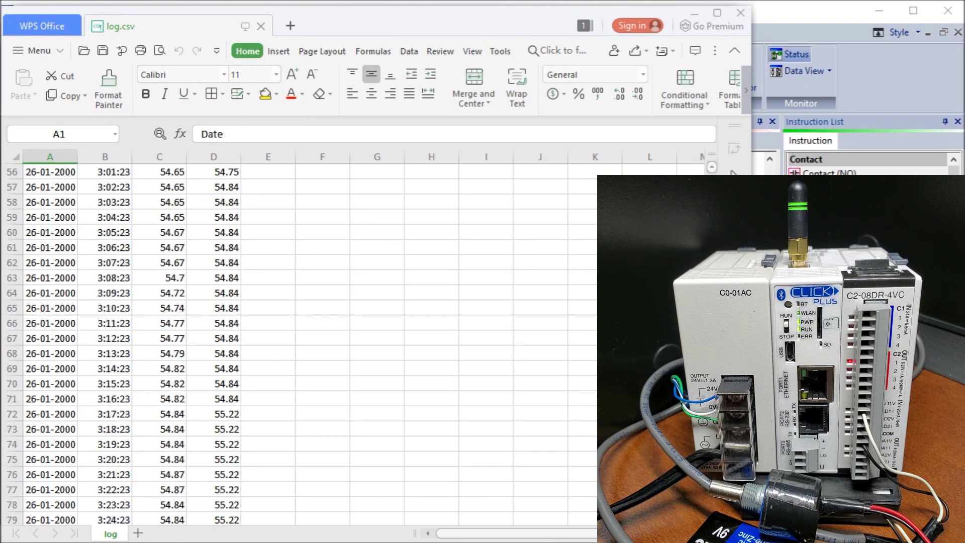
scroll(151, 347, down, 3)
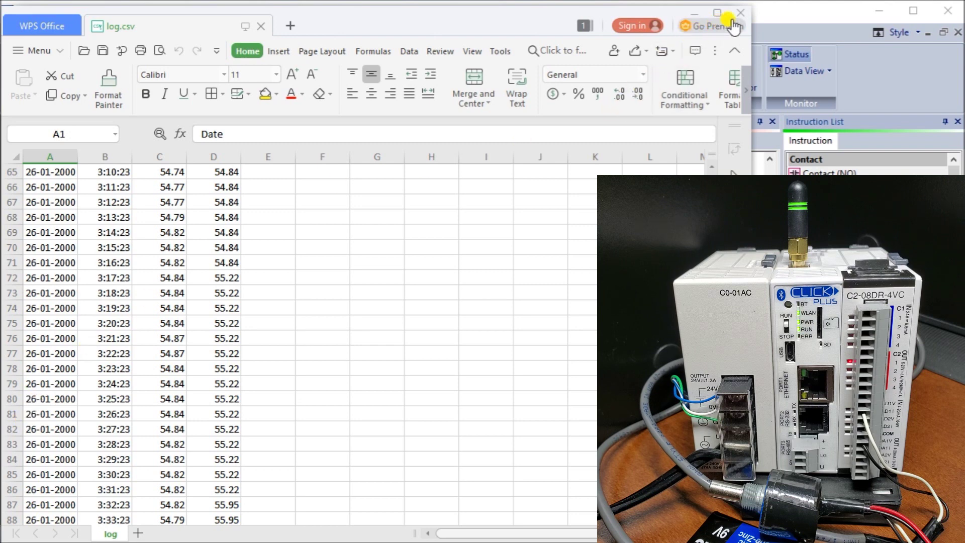
click(694, 12)
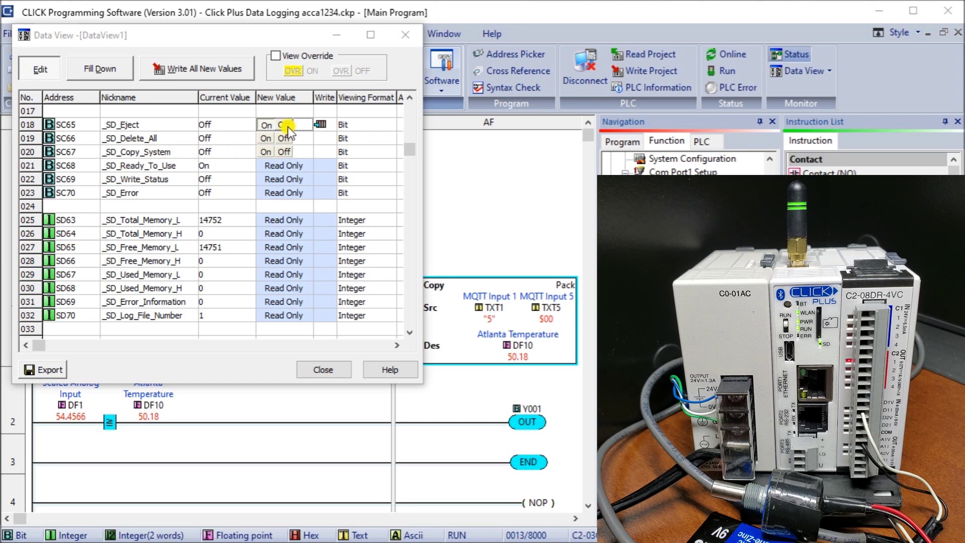
Close the Data View window and show the PLC ribbon commands
click(323, 370)
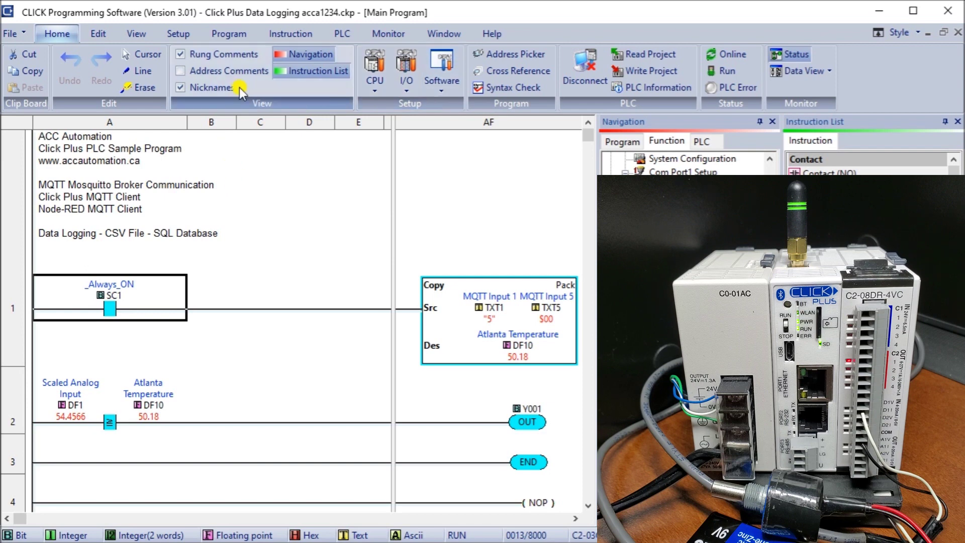
click(344, 33)
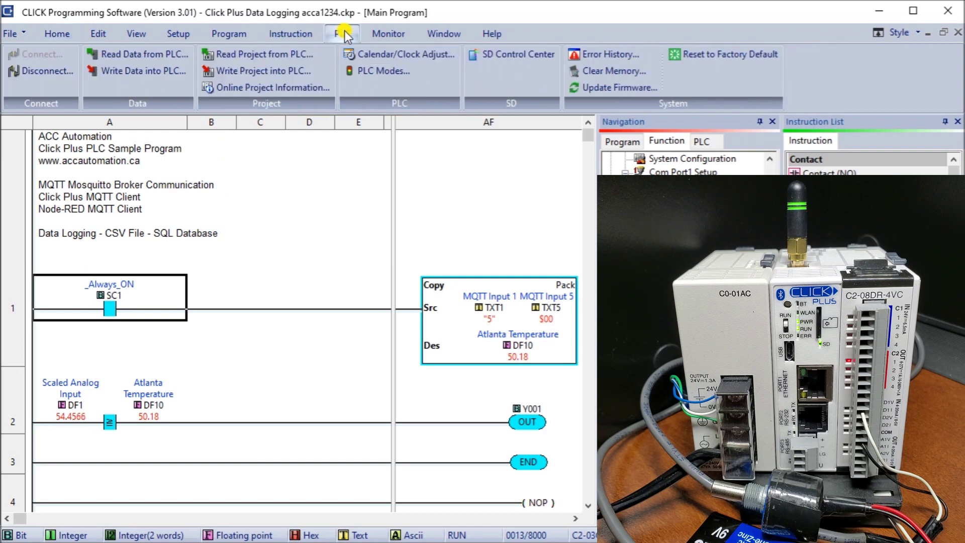
Adjust the PLC calendar/clock to the PC clock and write it to the PLC
click(383, 54)
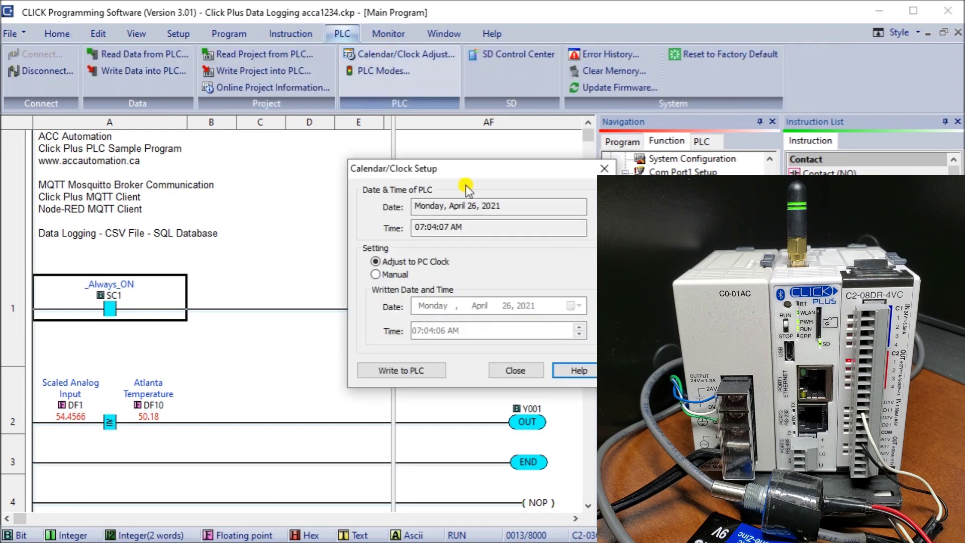
drag(472, 170, 180, 97)
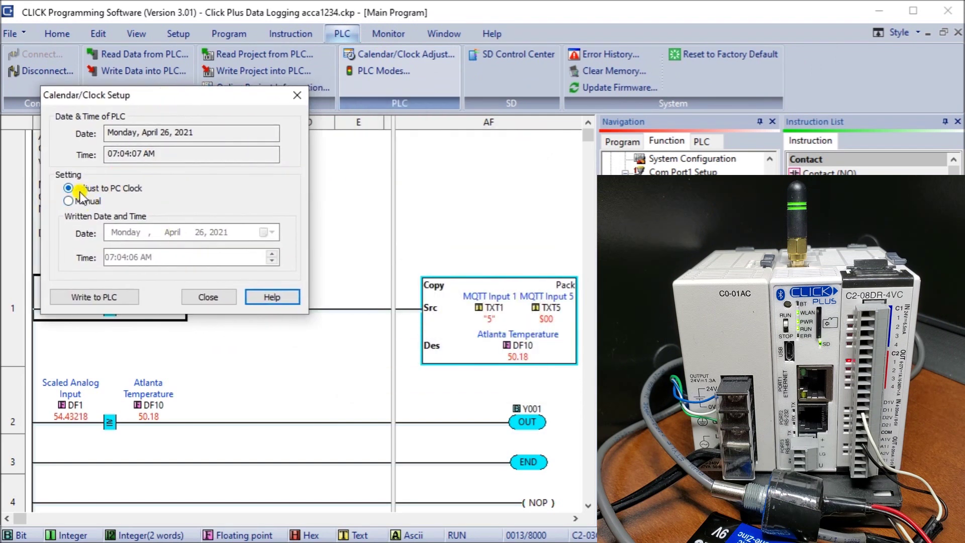
click(103, 298)
click(214, 300)
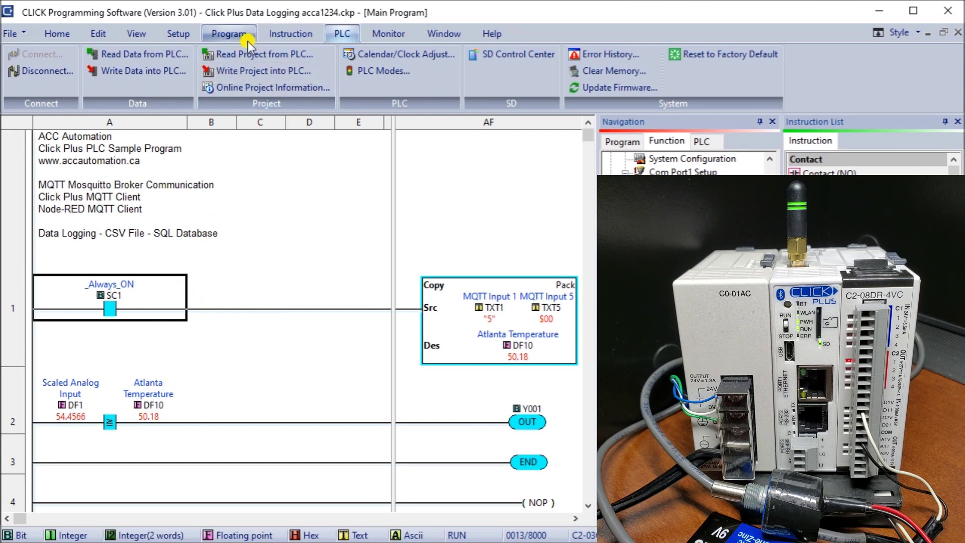
click(509, 53)
Eject the SD card in SD Control Center, confirming that data logging stops
drag(493, 52, 214, 39)
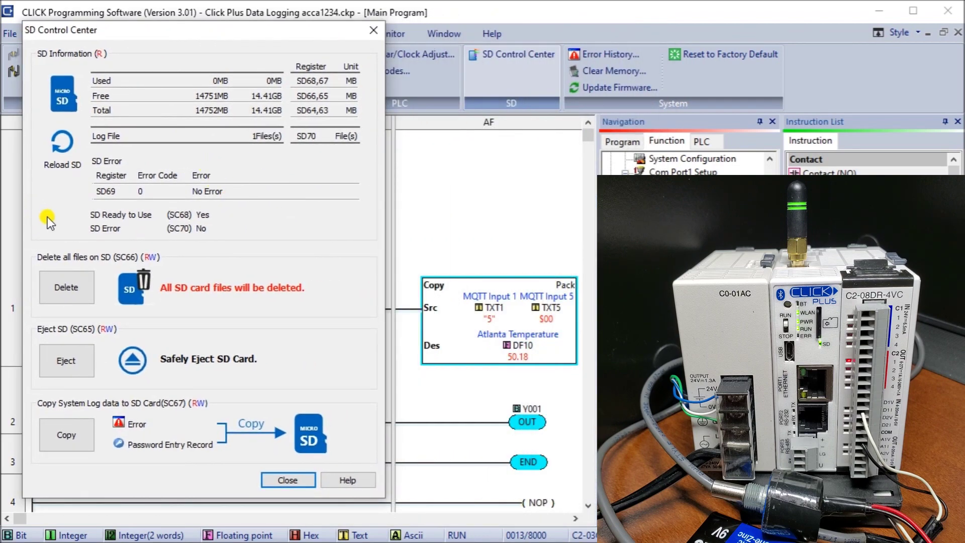
click(62, 364)
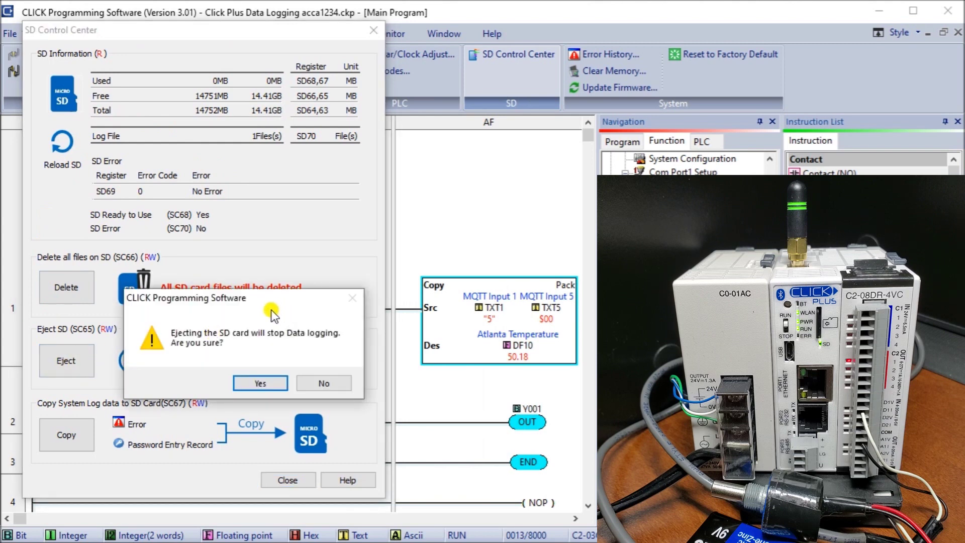
click(266, 386)
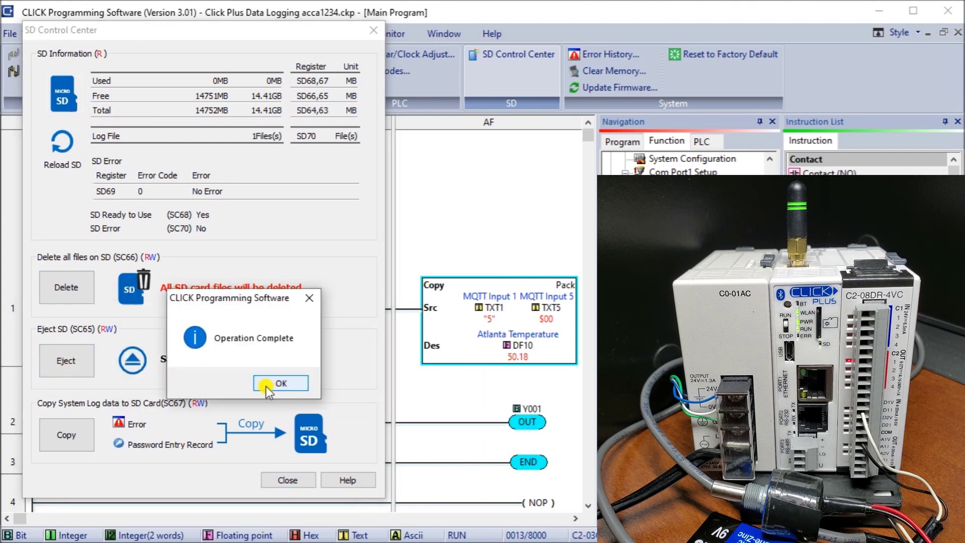
click(276, 382)
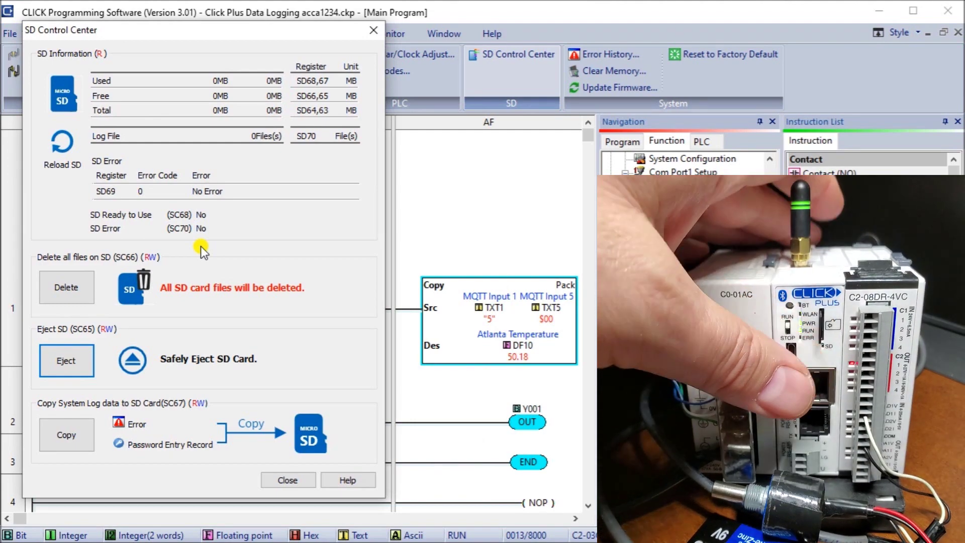
click(287, 480)
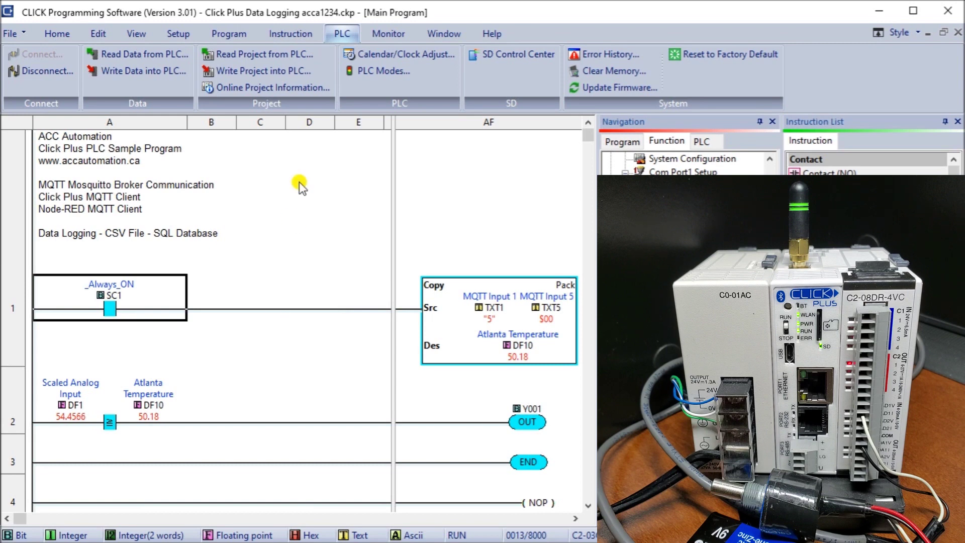
click(493, 55)
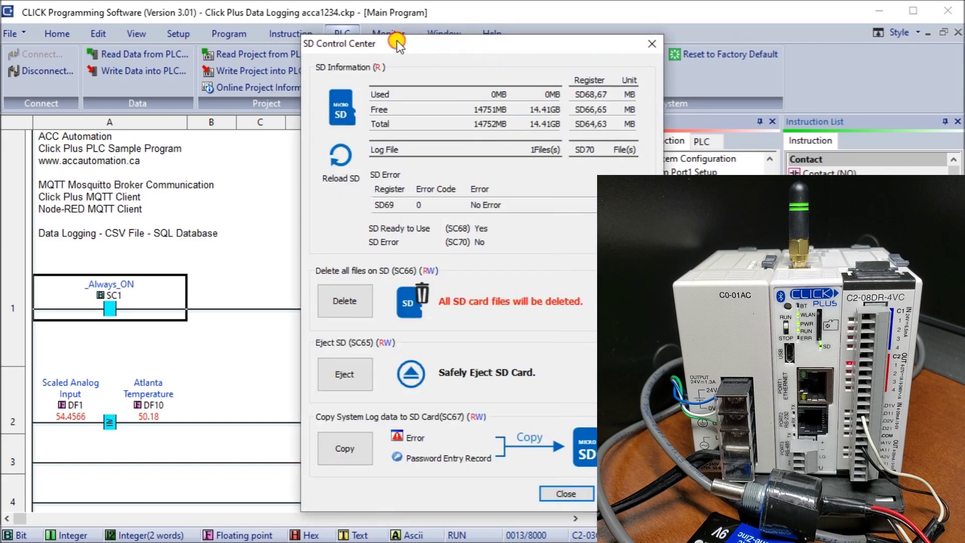
drag(397, 40, 142, 28)
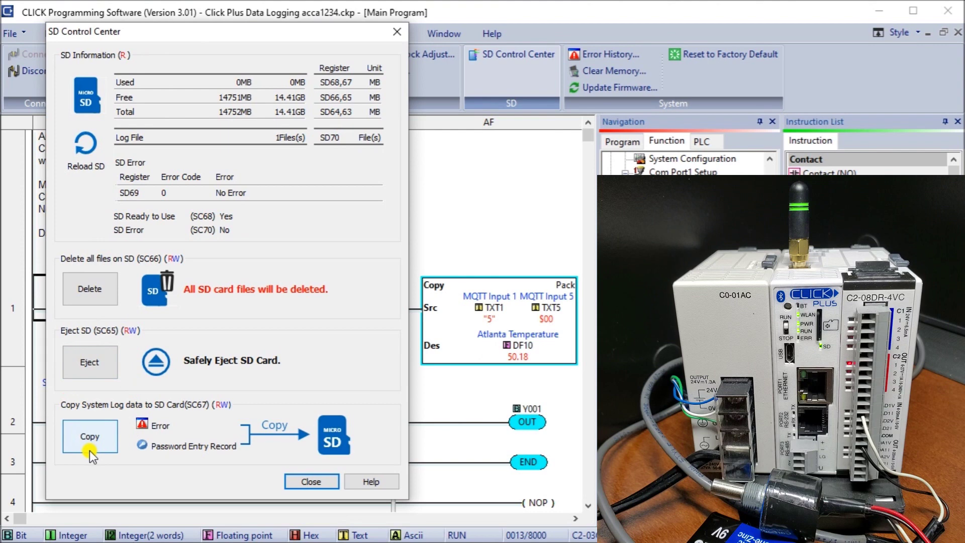
click(311, 482)
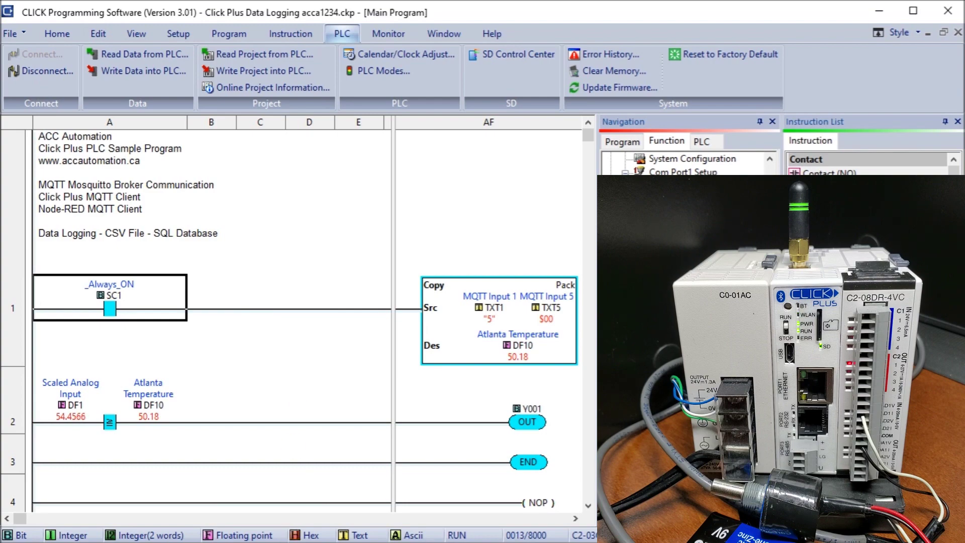
In SQLiteStudio, expand ClickPlusDatabase > Tables to reveal the ClickPlus table's columns
key(alt+Tab)
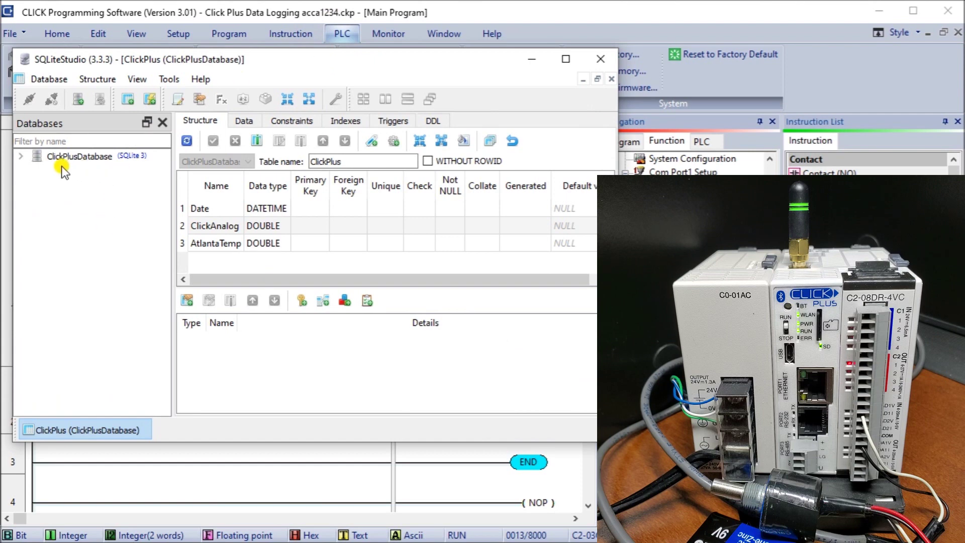
mouse_move(59, 159)
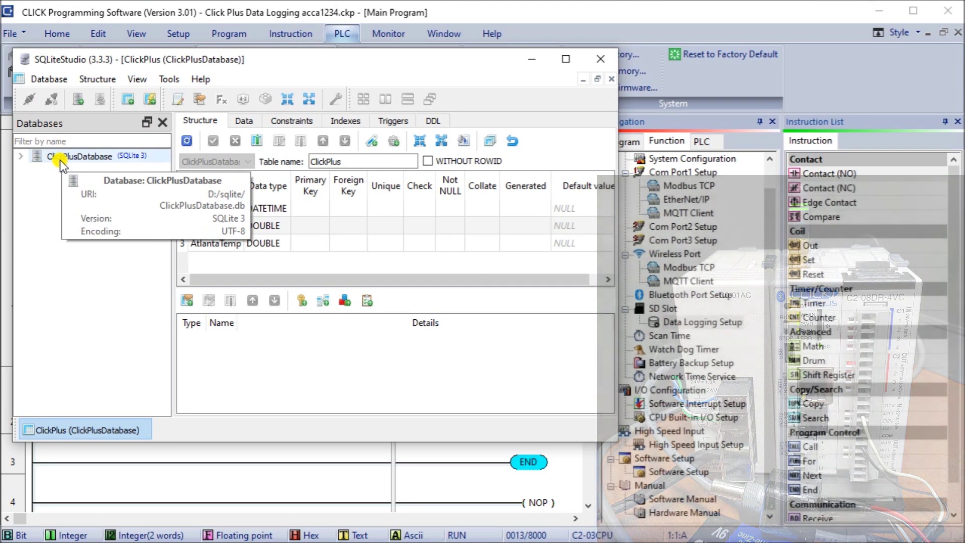
click(22, 159)
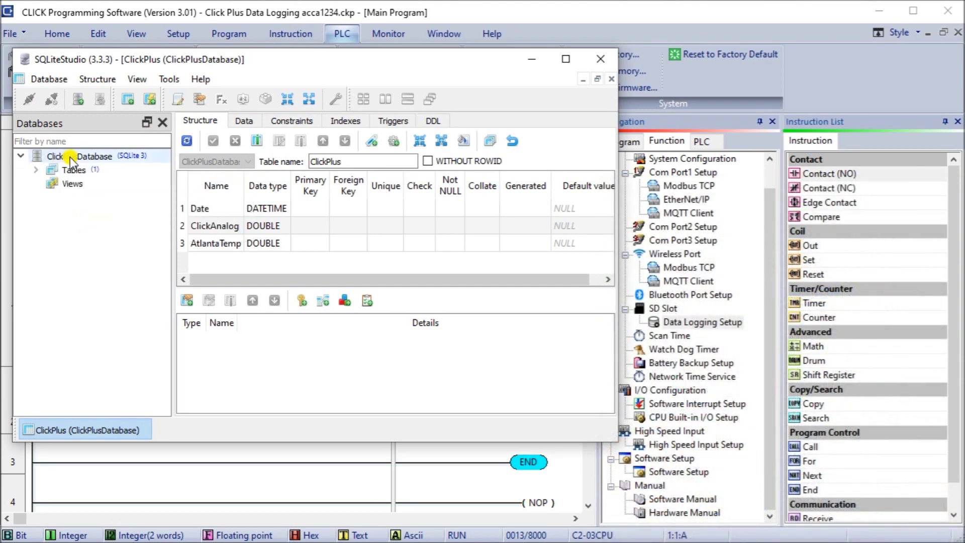
click(55, 171)
click(36, 170)
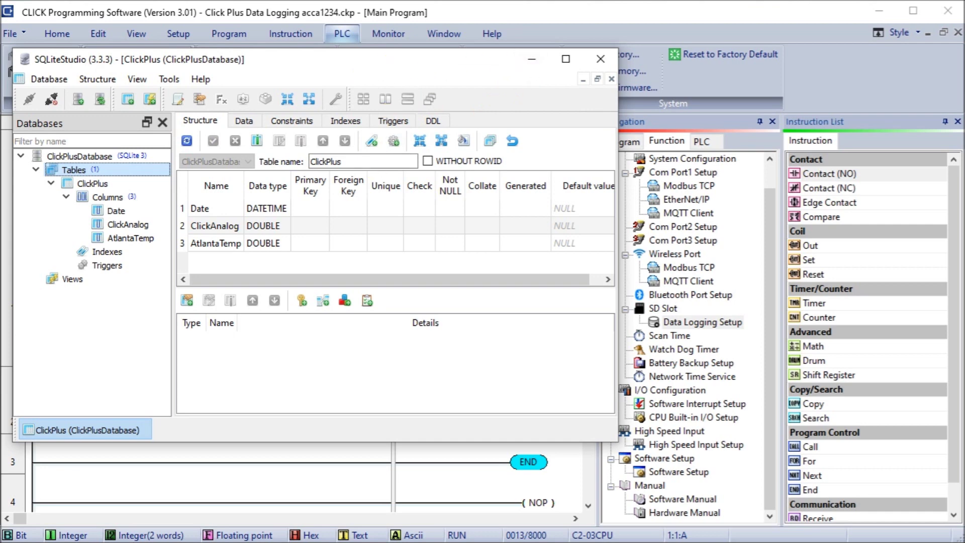
key(alt+Tab)
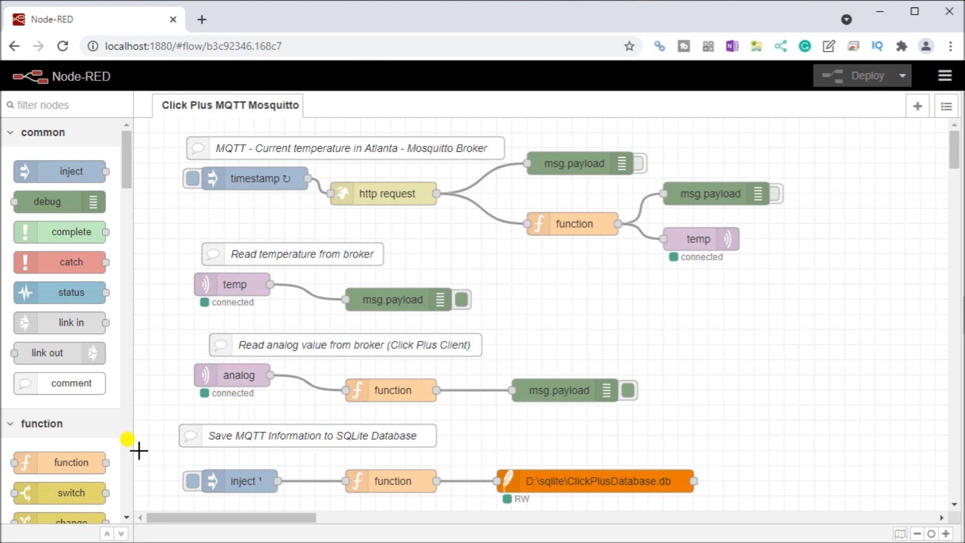
click(946, 75)
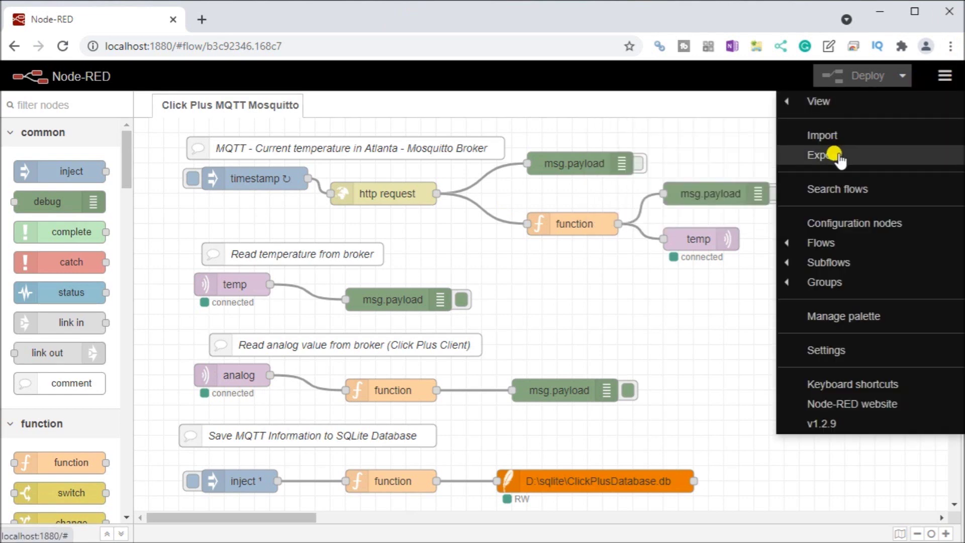
click(832, 317)
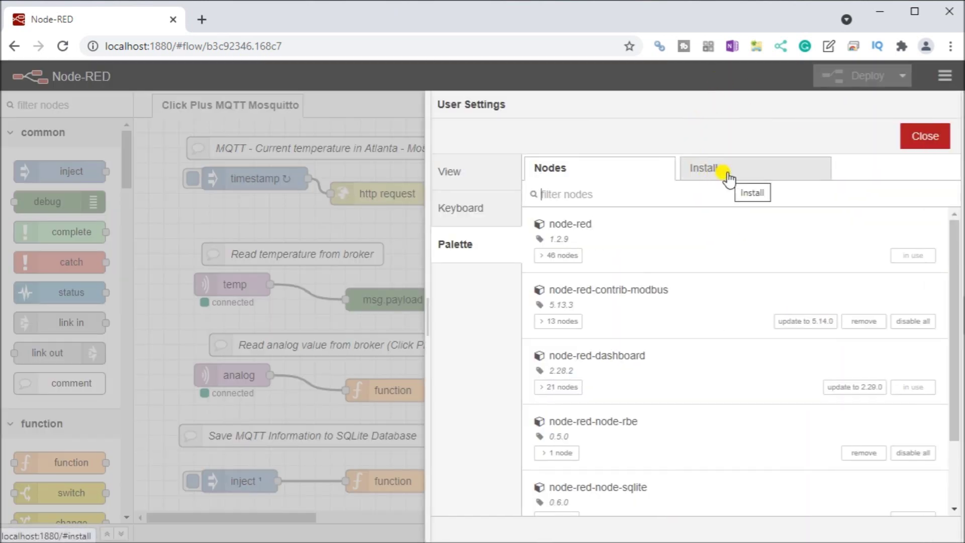
scroll(611, 219, down, 3)
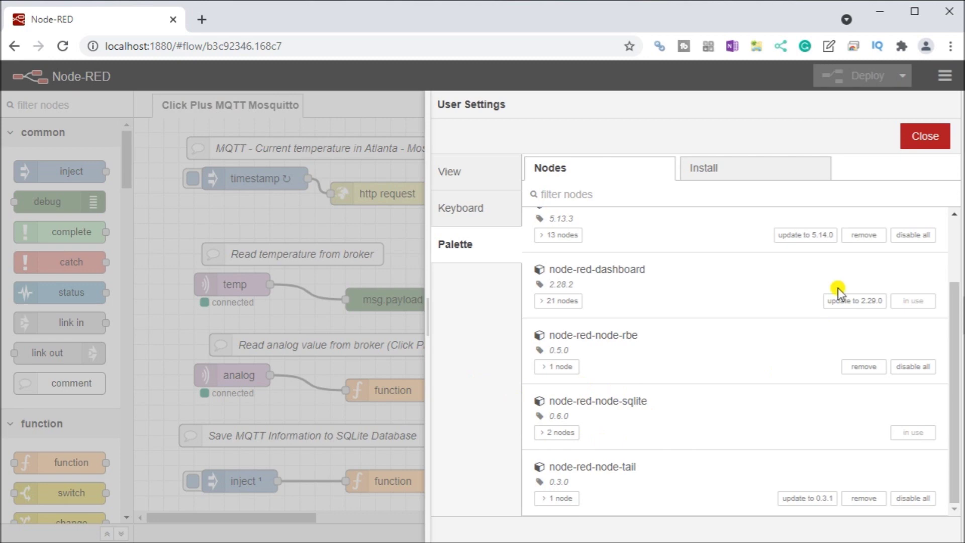
click(920, 136)
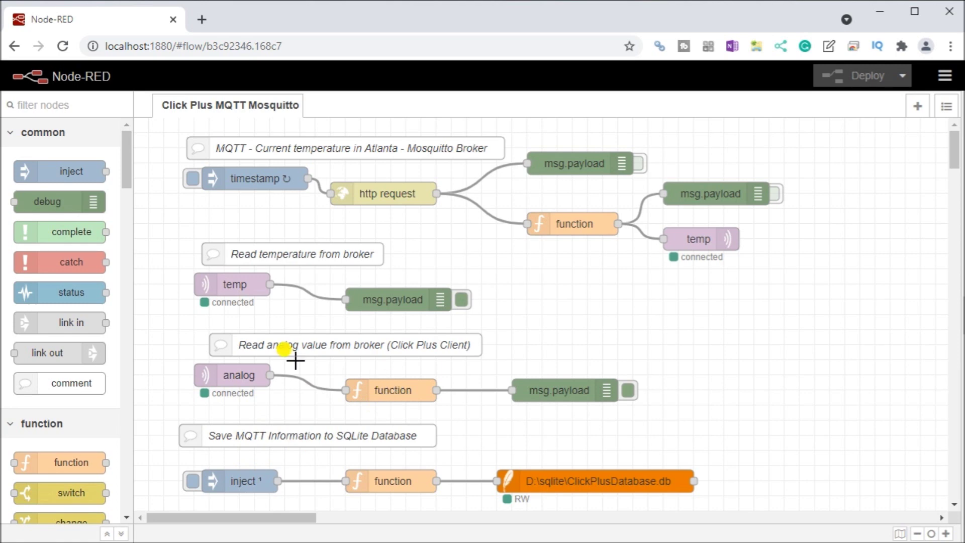
double_click(394, 391)
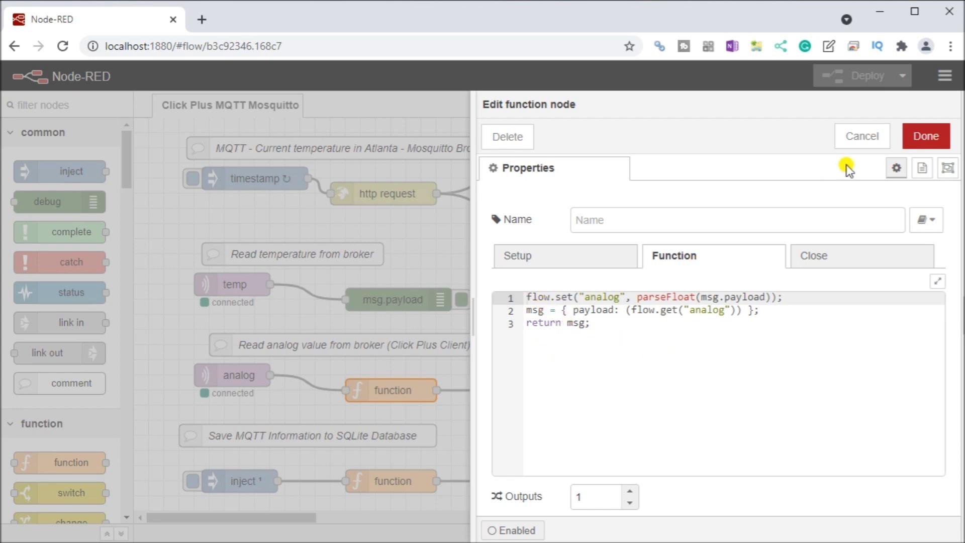
click(860, 141)
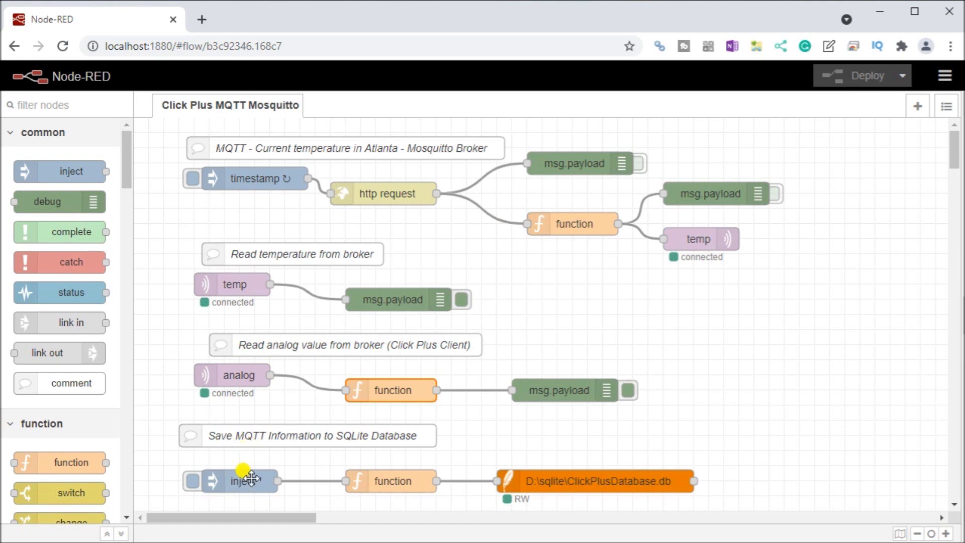
Set the inject node to repeat at an interval of every 1 second
scroll(272, 460, down, 3)
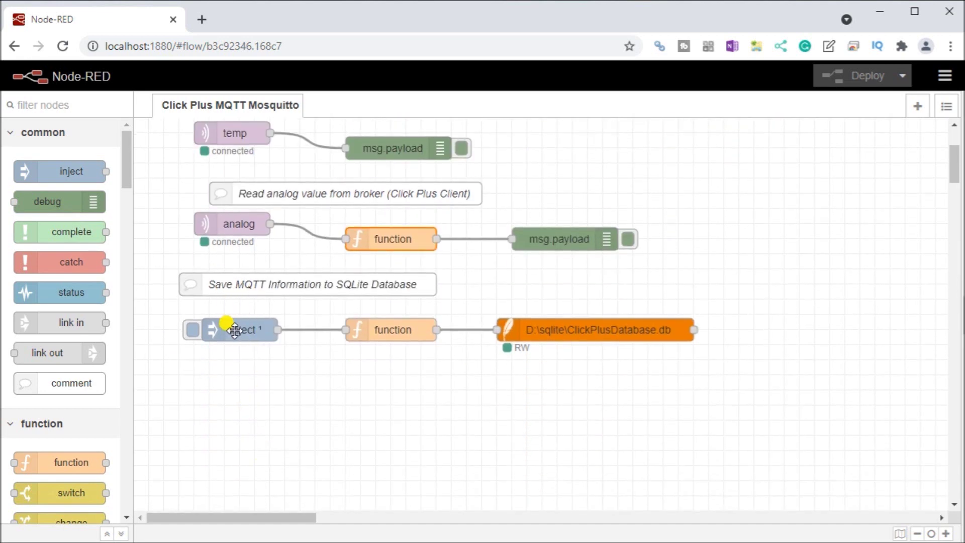
scroll(246, 349, down, 2)
scroll(247, 349, down, 2)
scroll(246, 348, up, 3)
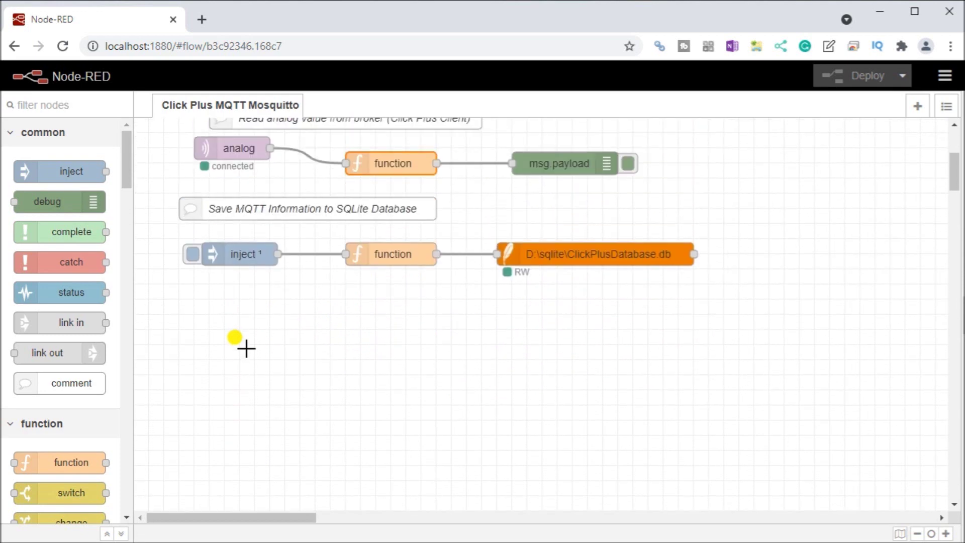
double_click(242, 261)
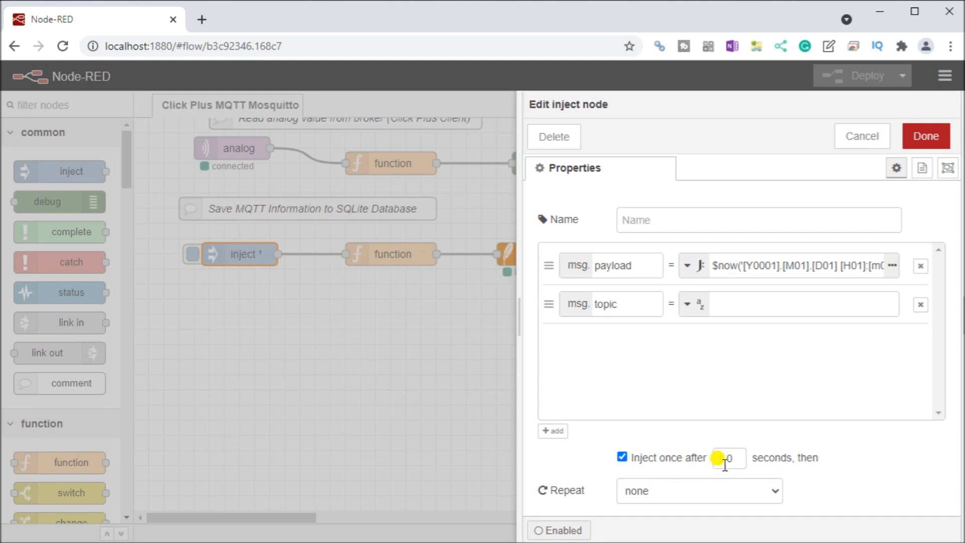
click(664, 492)
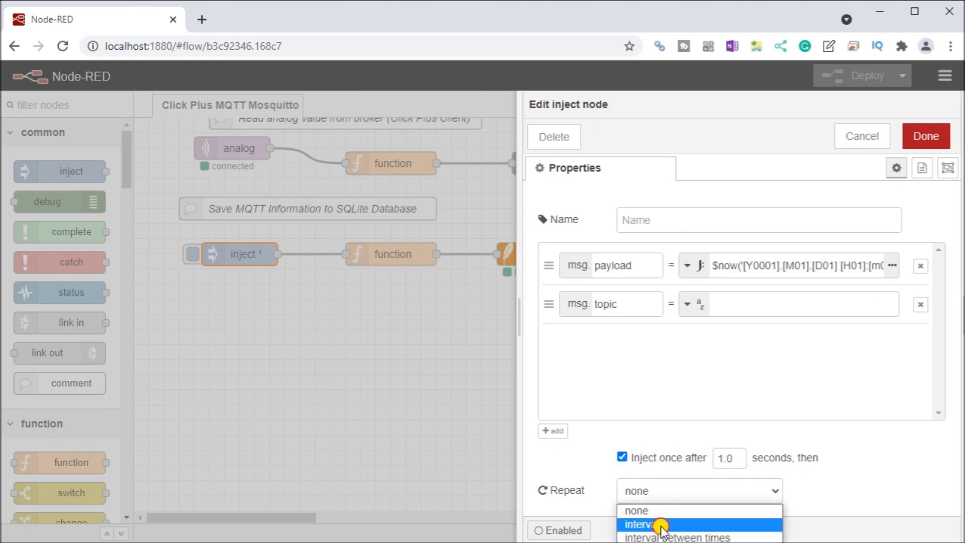
click(662, 524)
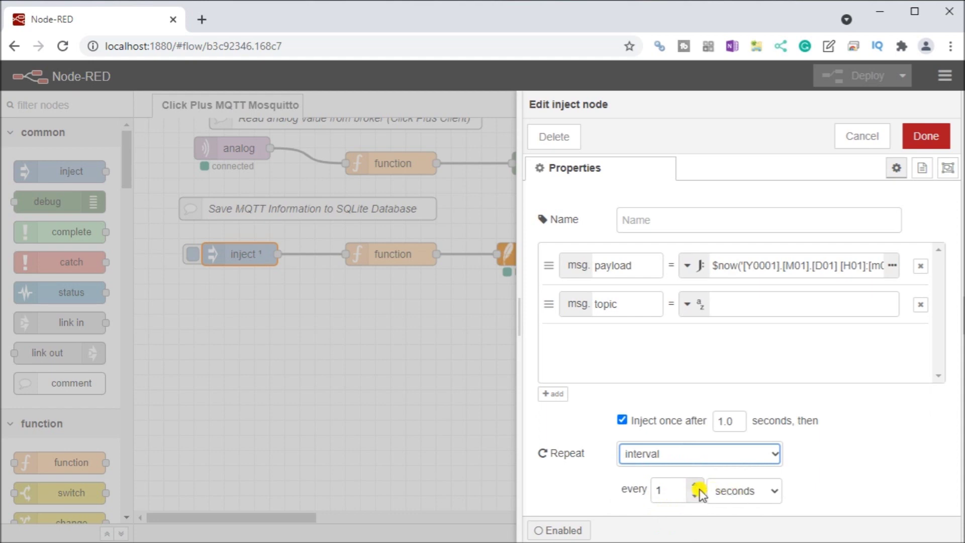
click(920, 140)
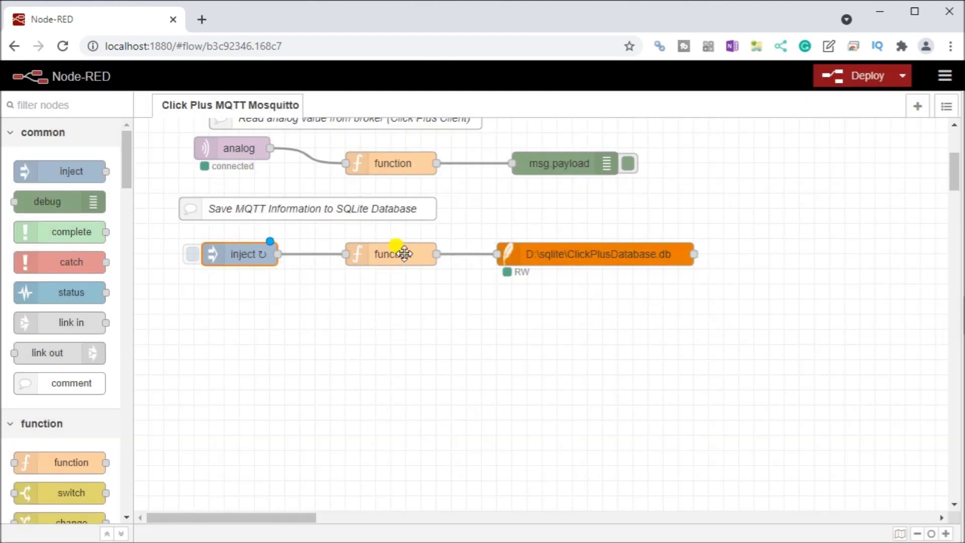
double_click(397, 255)
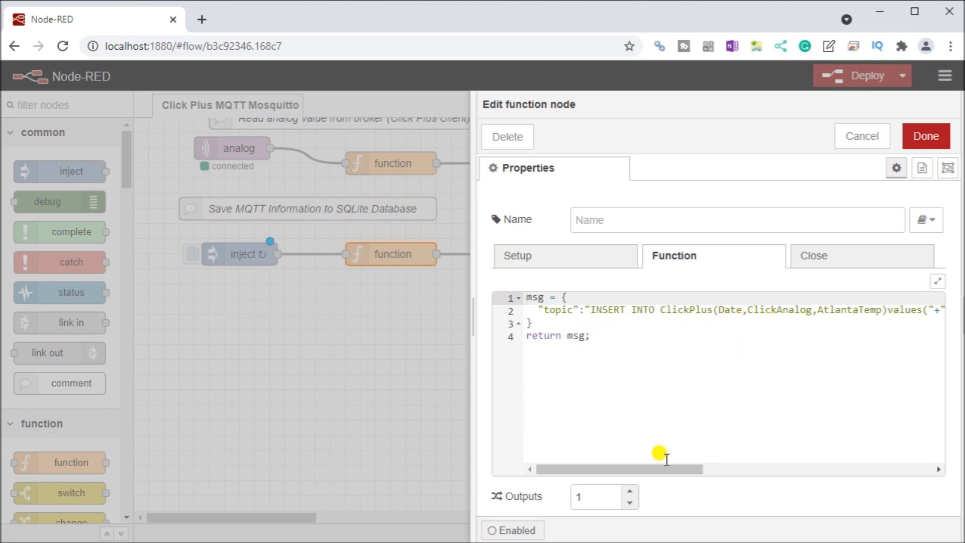
drag(669, 468, 742, 465)
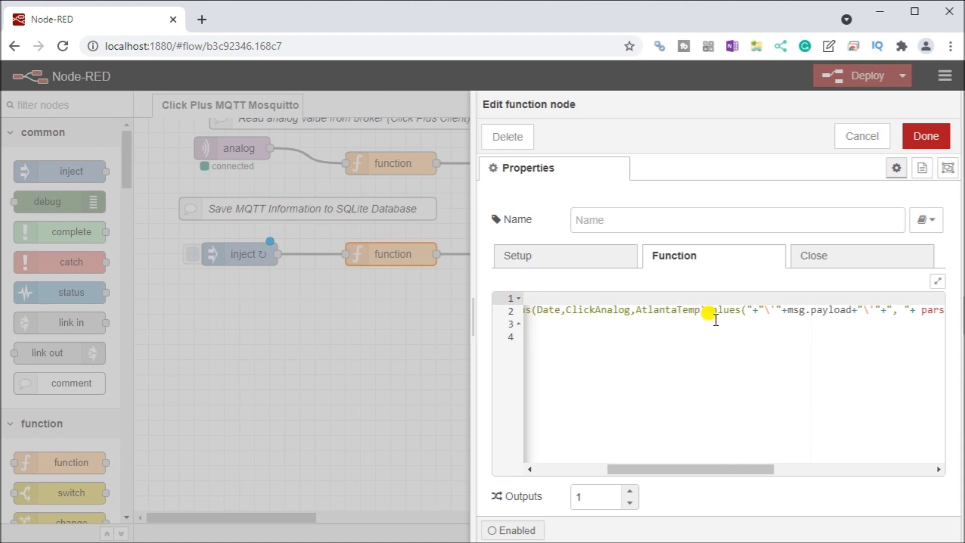
drag(730, 469, 789, 470)
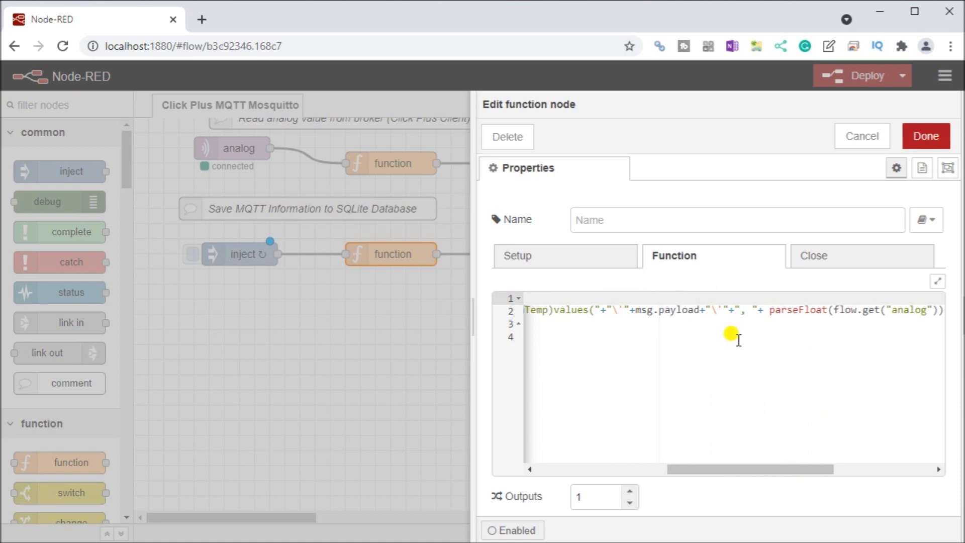
drag(762, 469, 809, 470)
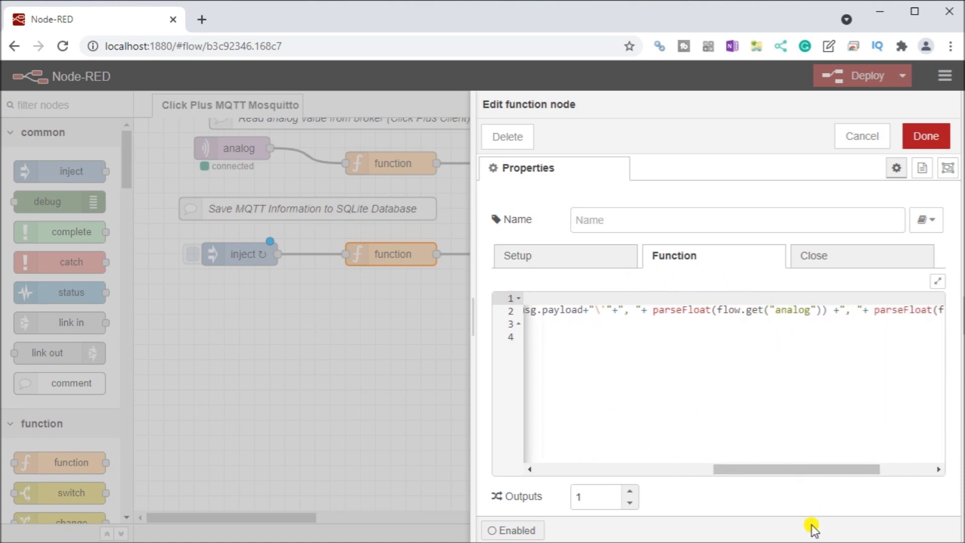
drag(808, 473, 861, 473)
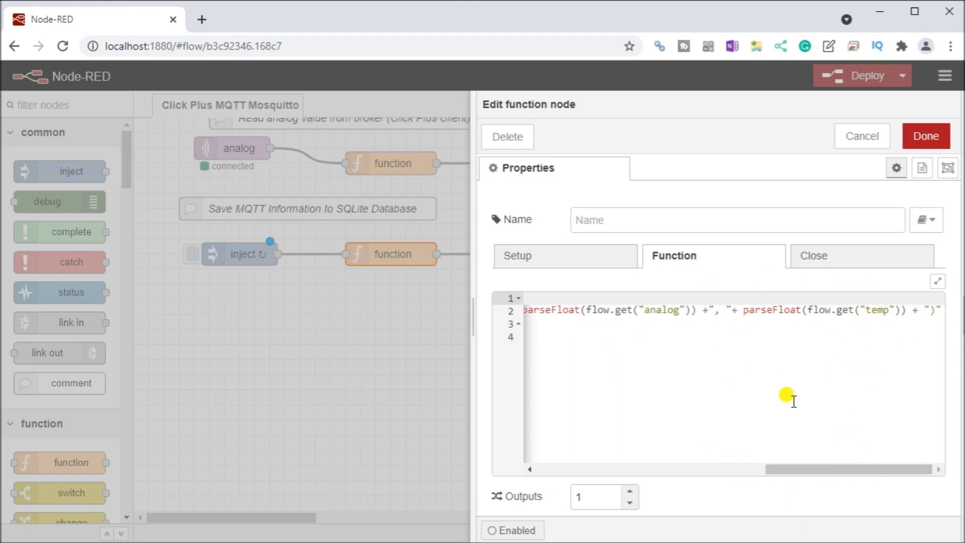
drag(804, 468, 538, 476)
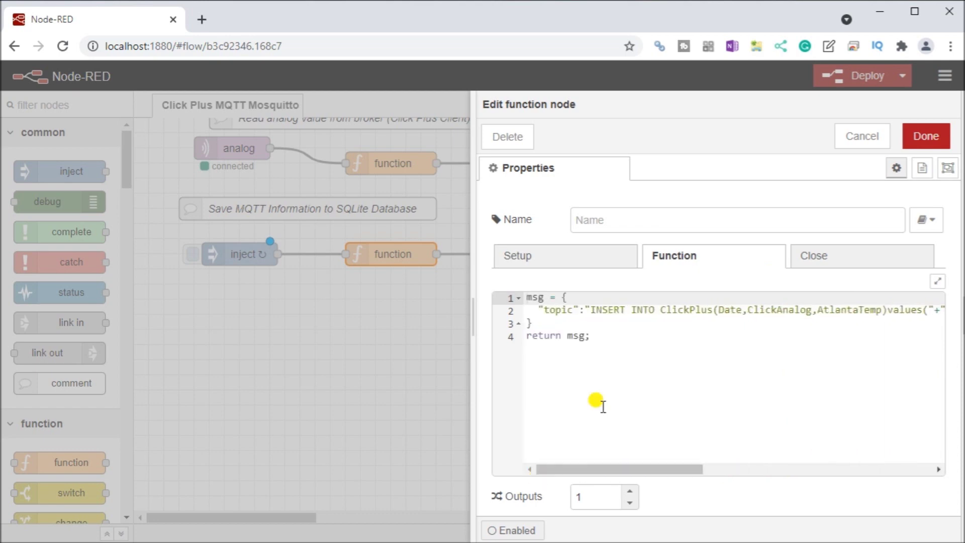
click(862, 138)
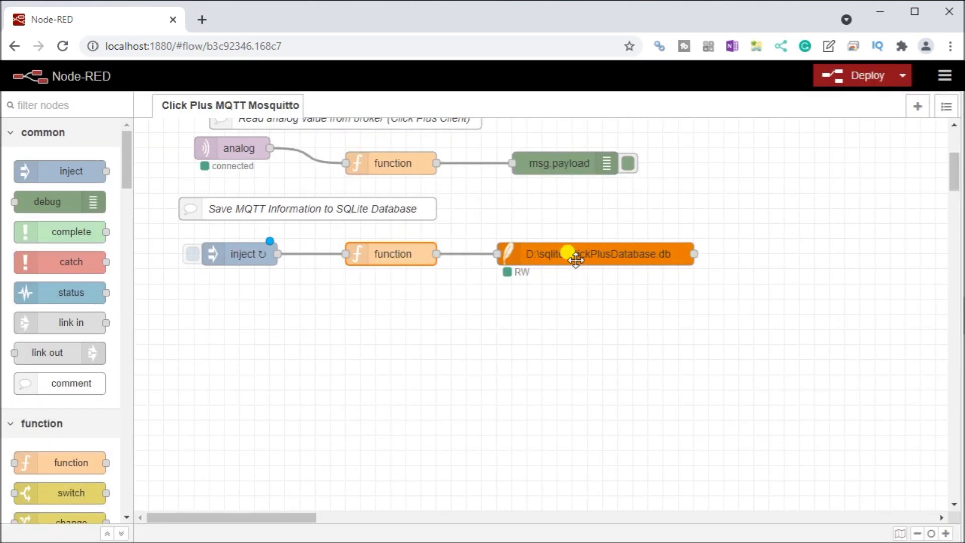
Check the sqlite node's ClickPlusDatabase.db path without changes, then deploy the flow
double_click(569, 254)
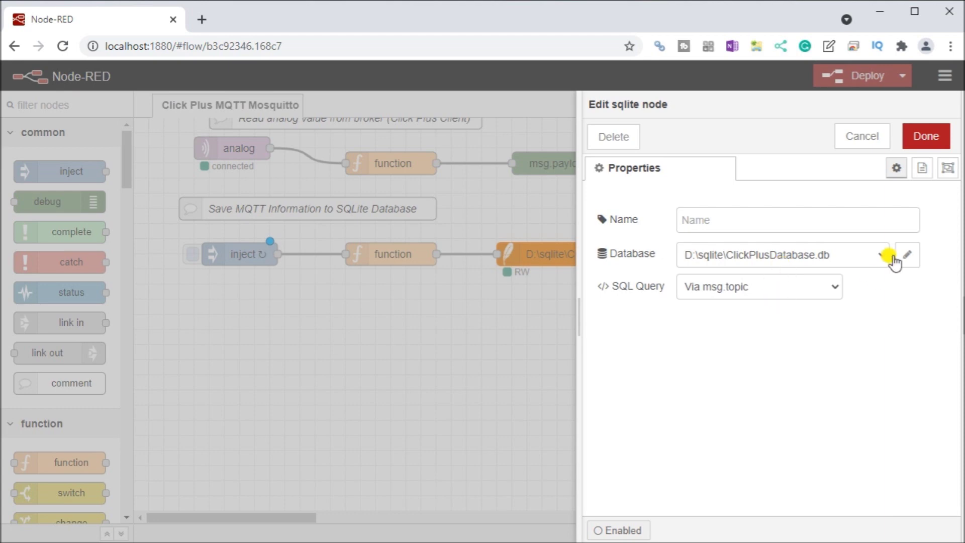
click(878, 132)
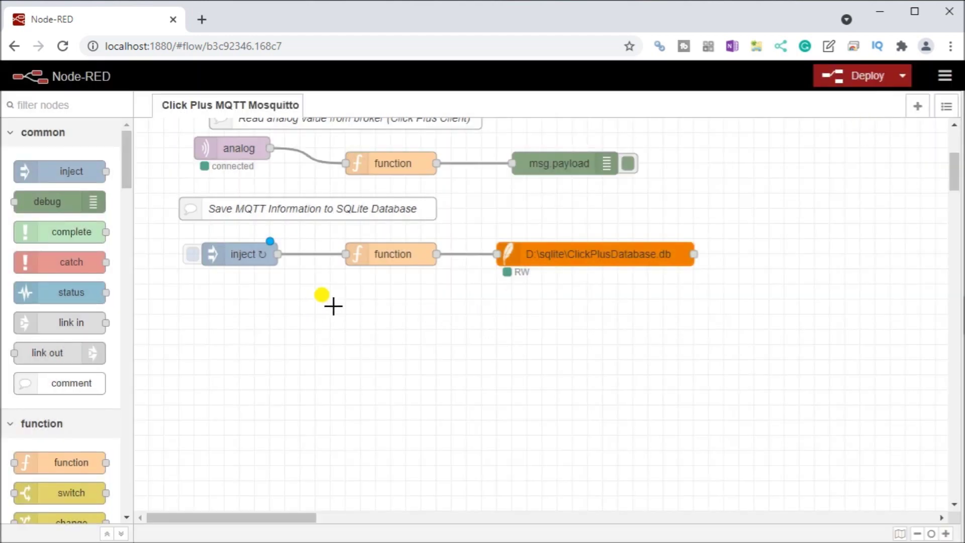
click(845, 75)
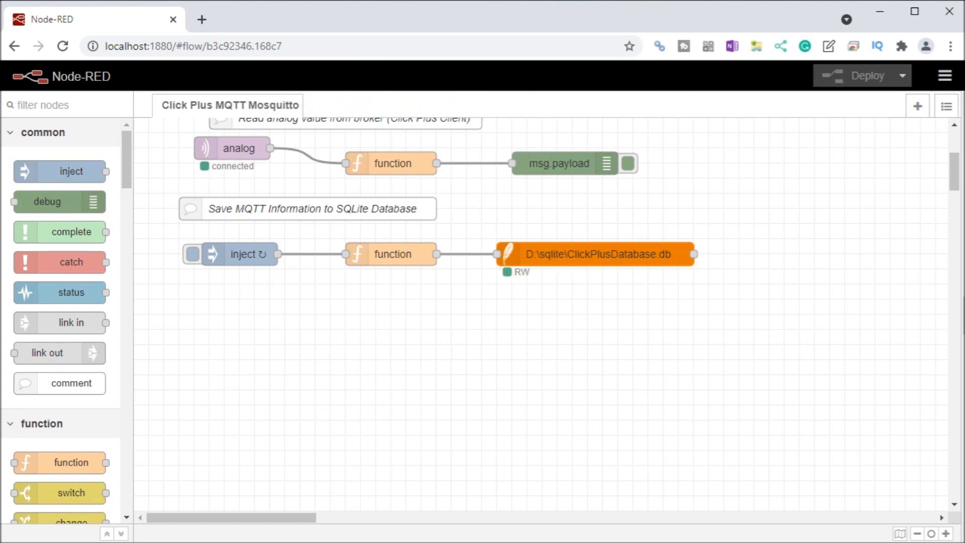
Refresh the ClickPlus Data tab and sort by Date descending so the newest readings appear first
key(alt+Tab)
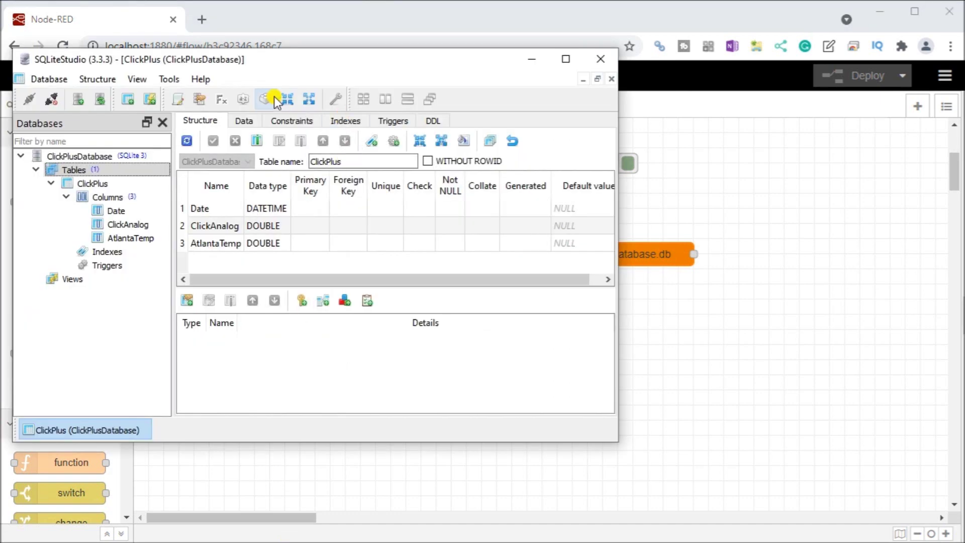
click(244, 121)
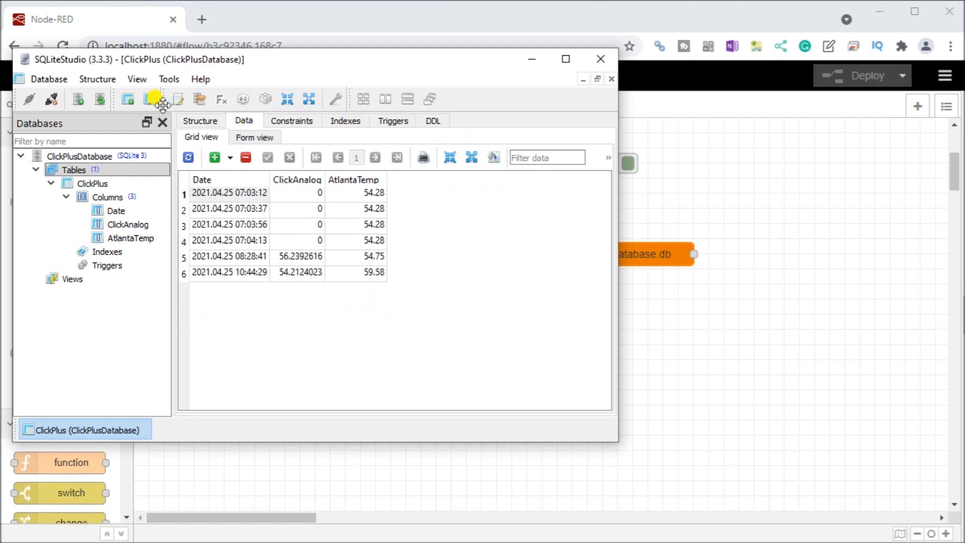
click(189, 158)
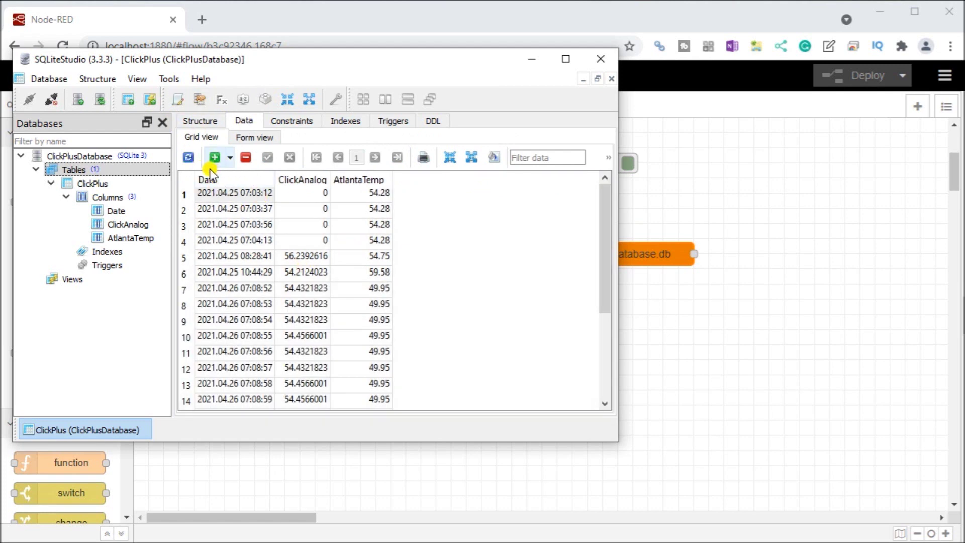
click(240, 182)
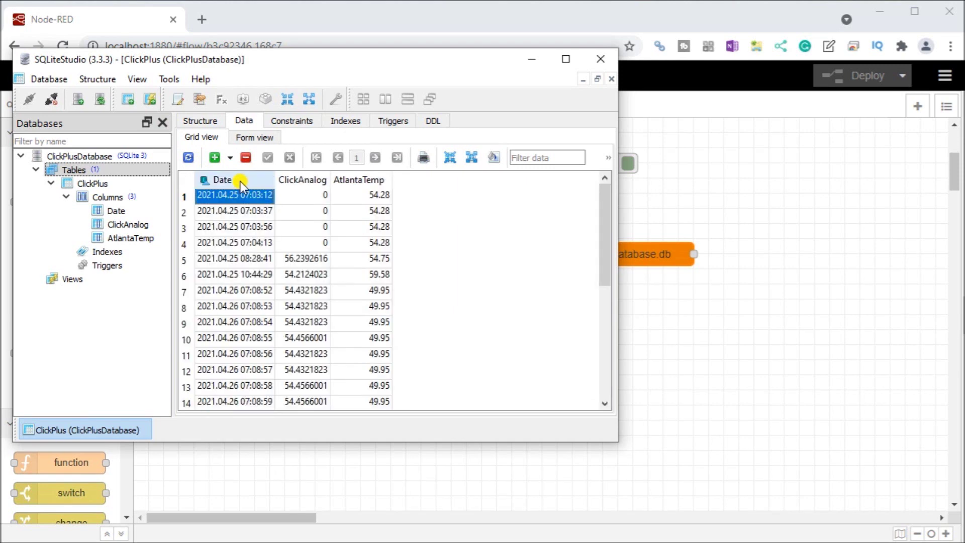
click(241, 182)
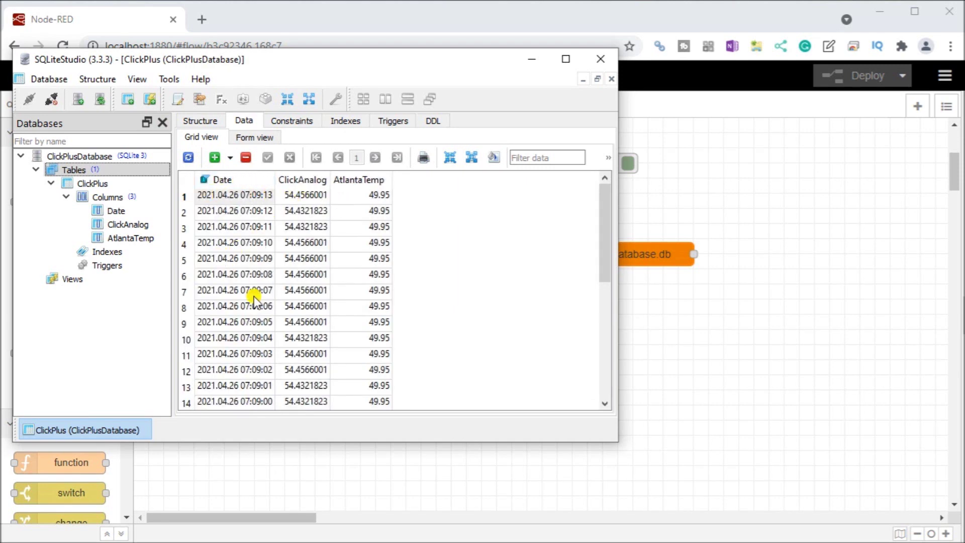
click(189, 157)
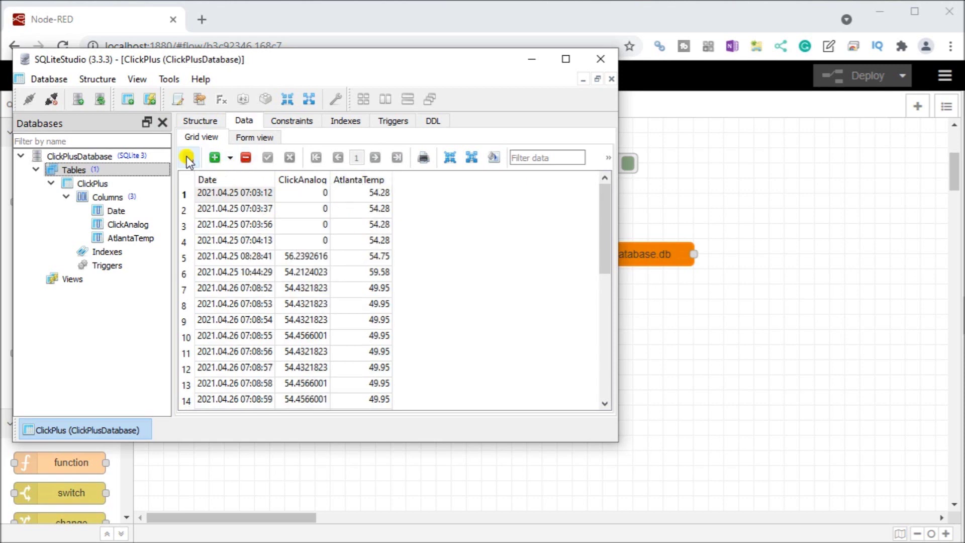
click(229, 184)
click(232, 184)
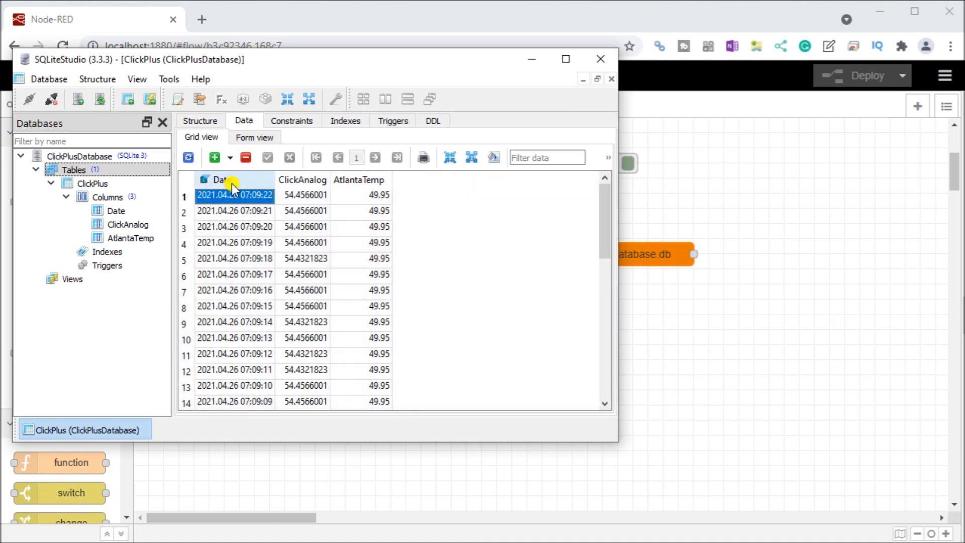